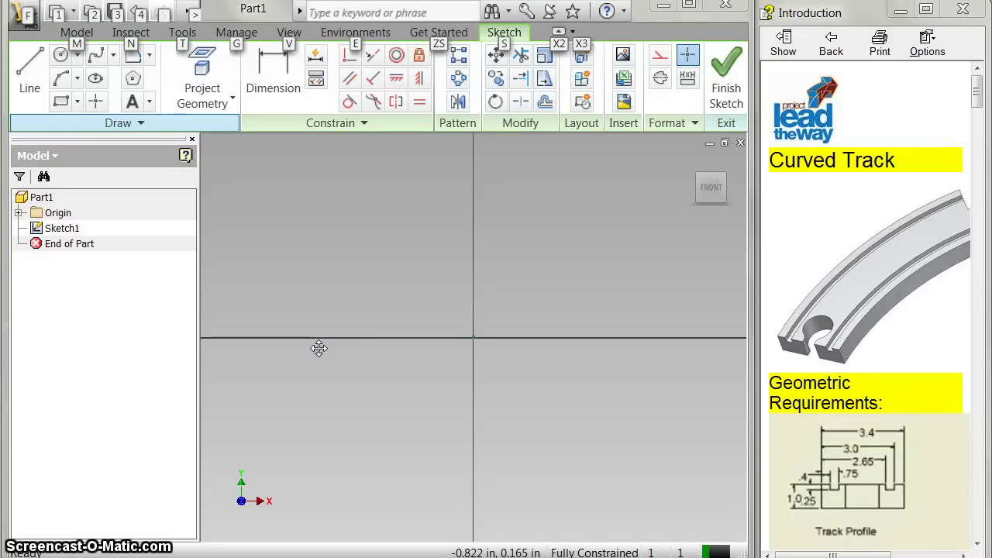
Scroll the help panel to the Curved Track instructions and its dimensioned profile drawing.
left_click(905, 329)
scroll(897, 329, "down", 10)
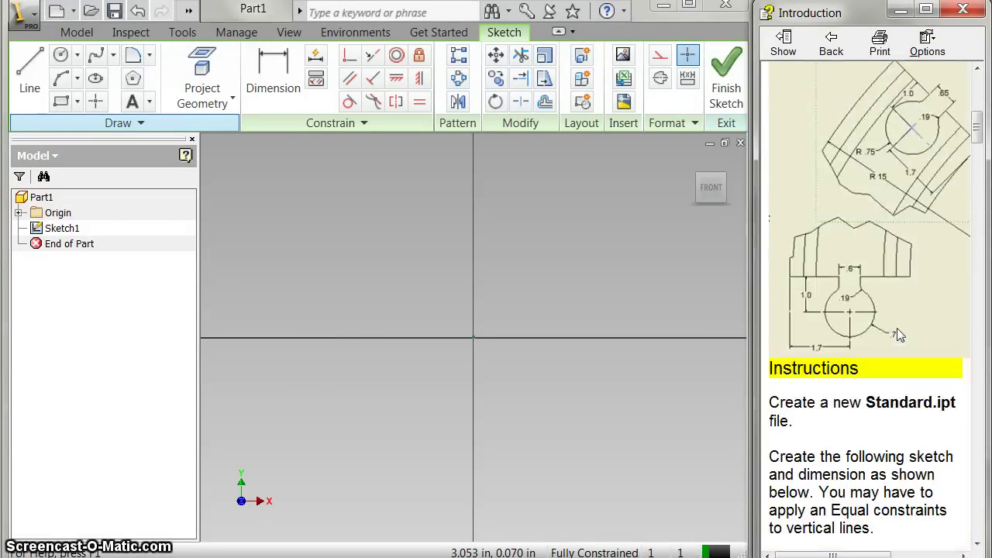
scroll(899, 332, "down", 2)
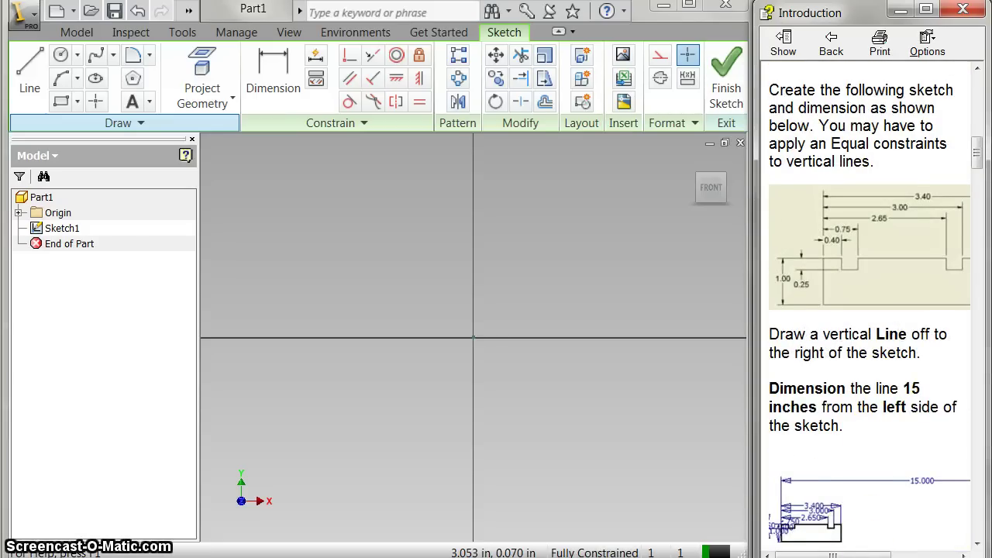
left_click_drag(863, 555, 879, 555)
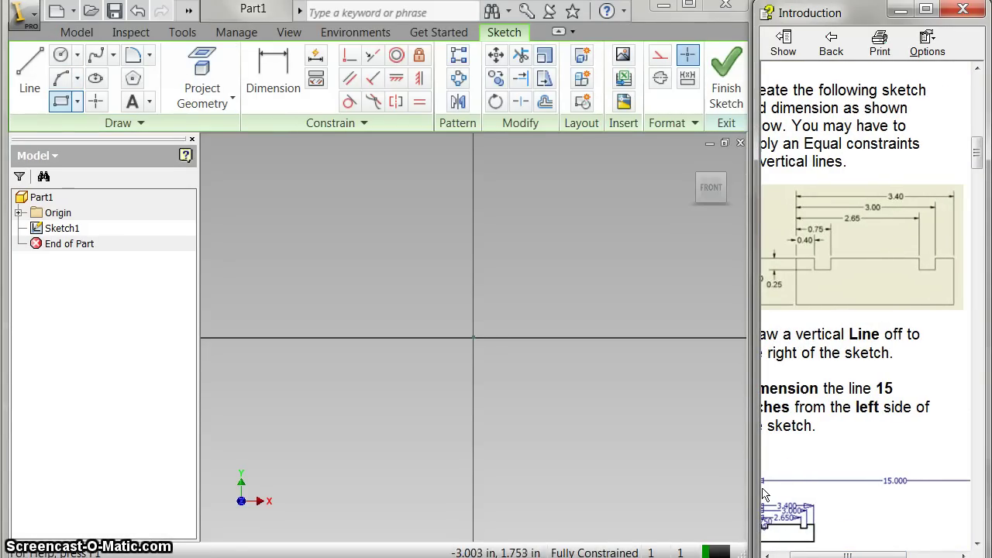
Draw a rectangle across the origin and dimension its bottom edge 3.400 wide.
left_click(269, 284)
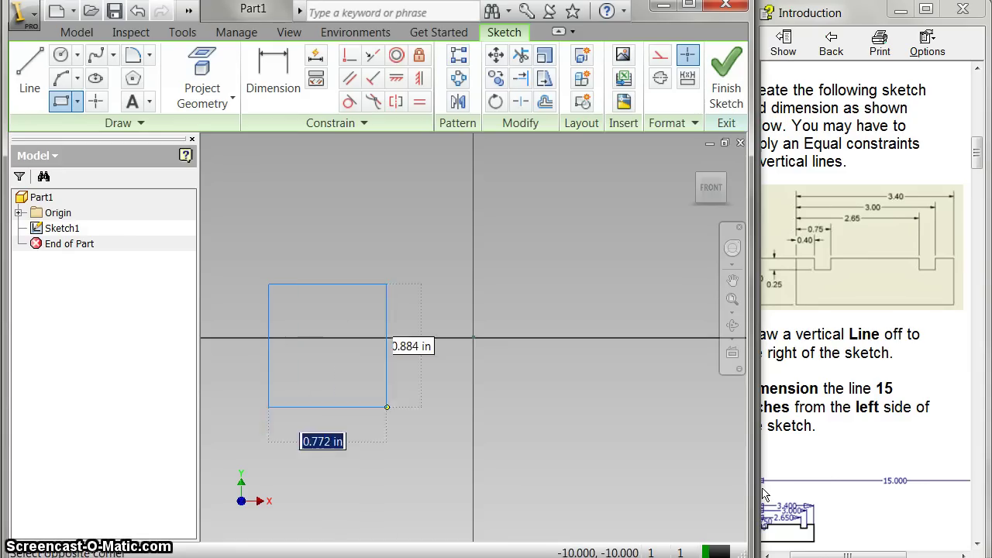
left_click(648, 381)
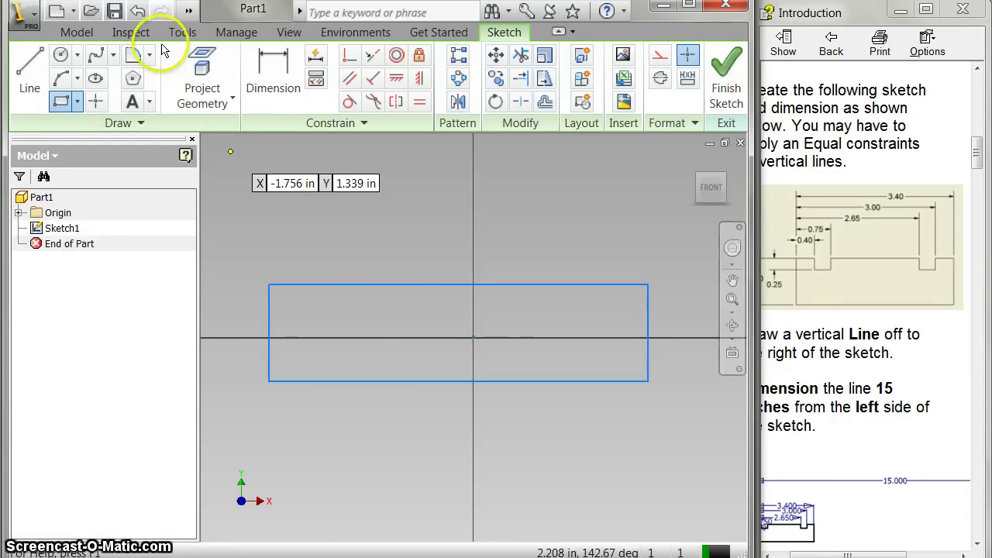
left_click(272, 74)
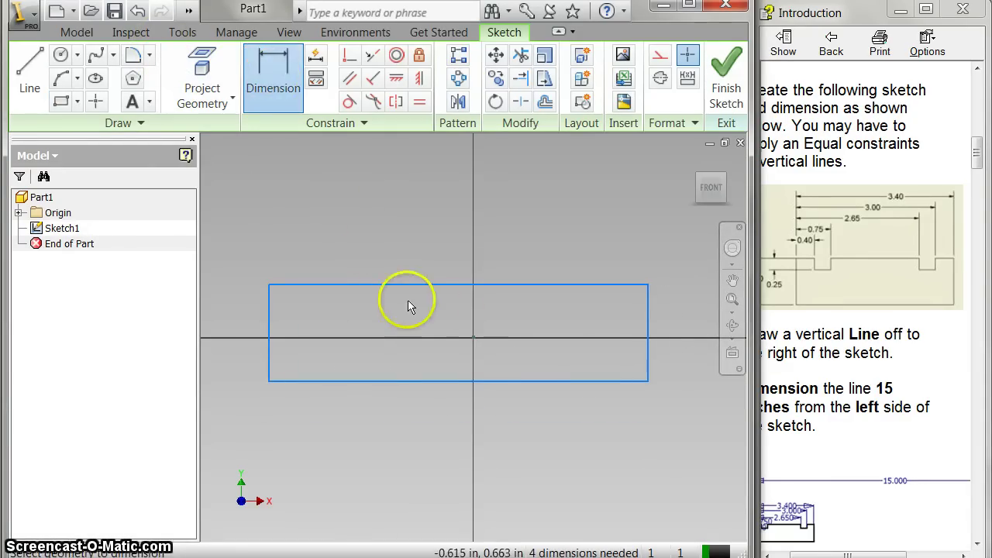
left_click(427, 381)
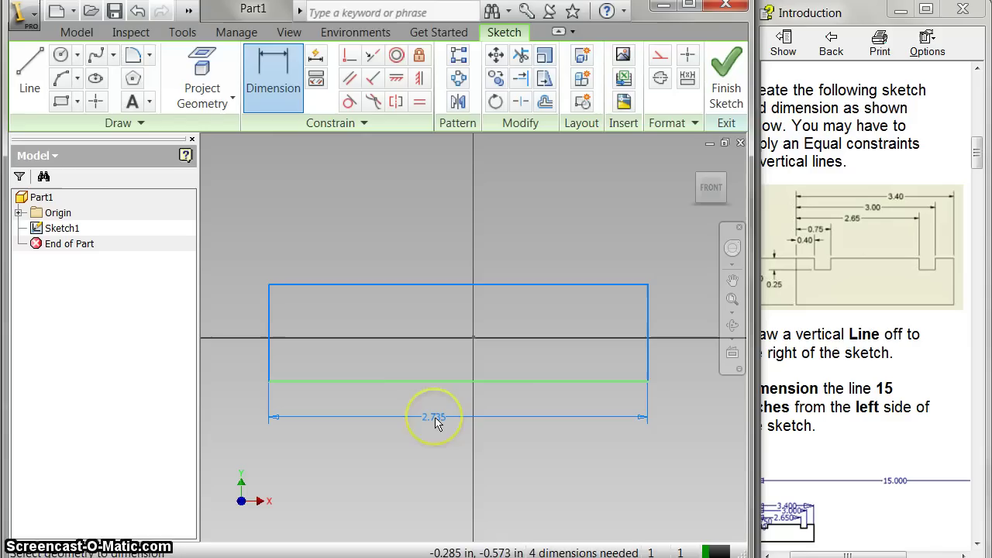
left_click(435, 420)
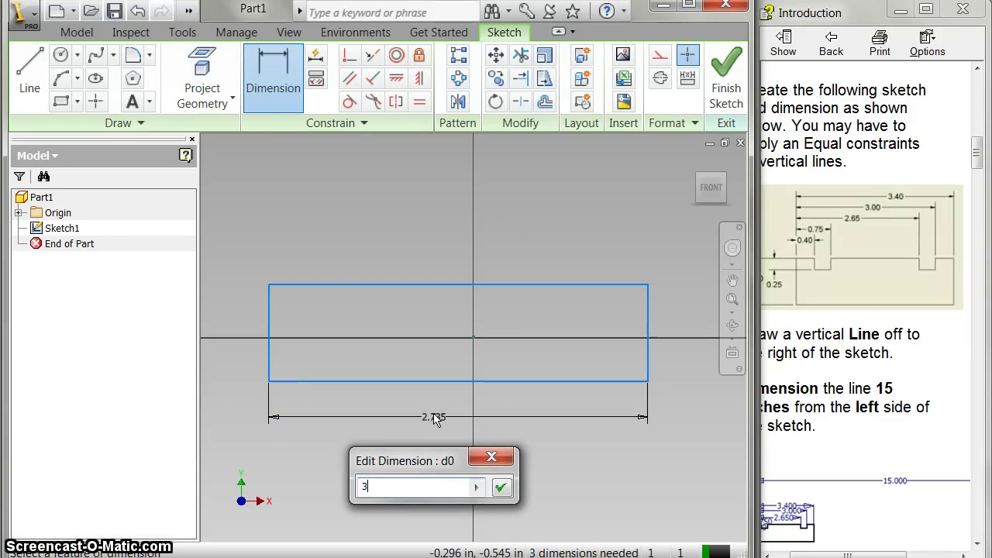
left_click(519, 488)
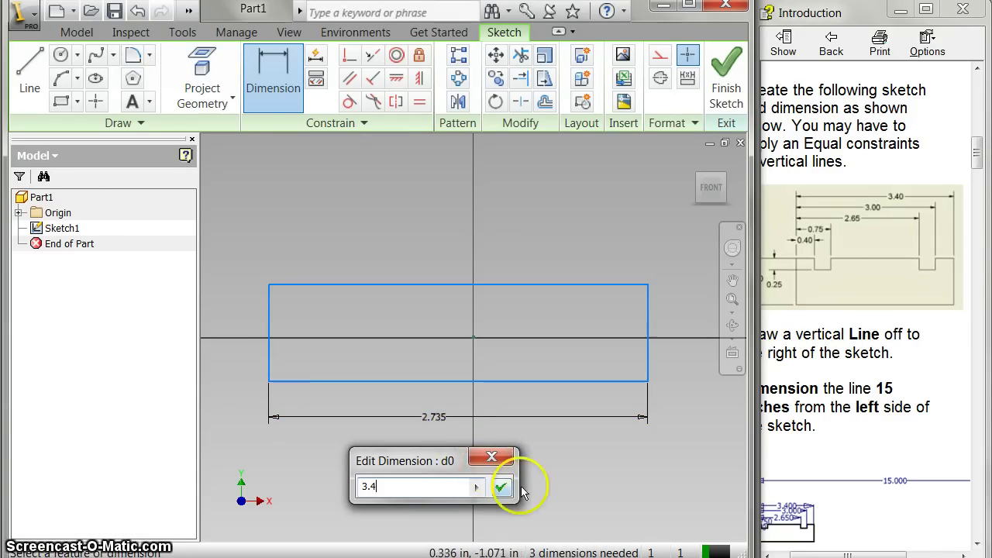
left_click(783, 335)
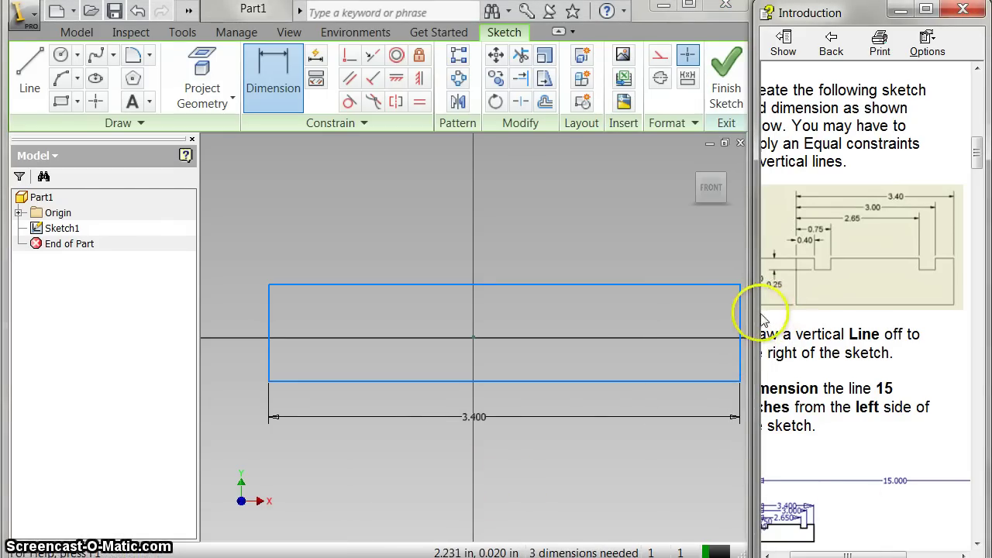
Dimension the rectangle's left edge 1.000 tall and fit the sketch in the front view.
left_click_drag(857, 554, 844, 554)
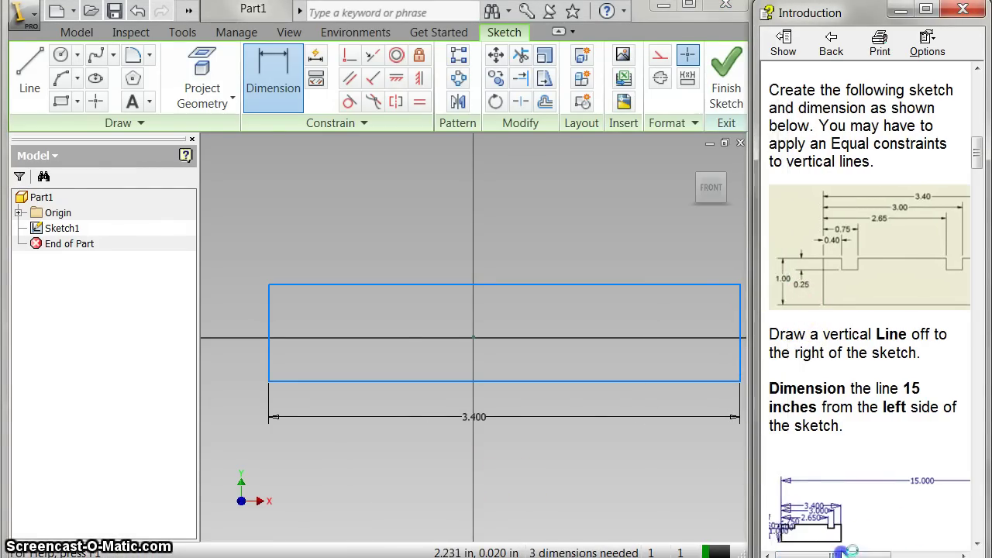
left_click(751, 512)
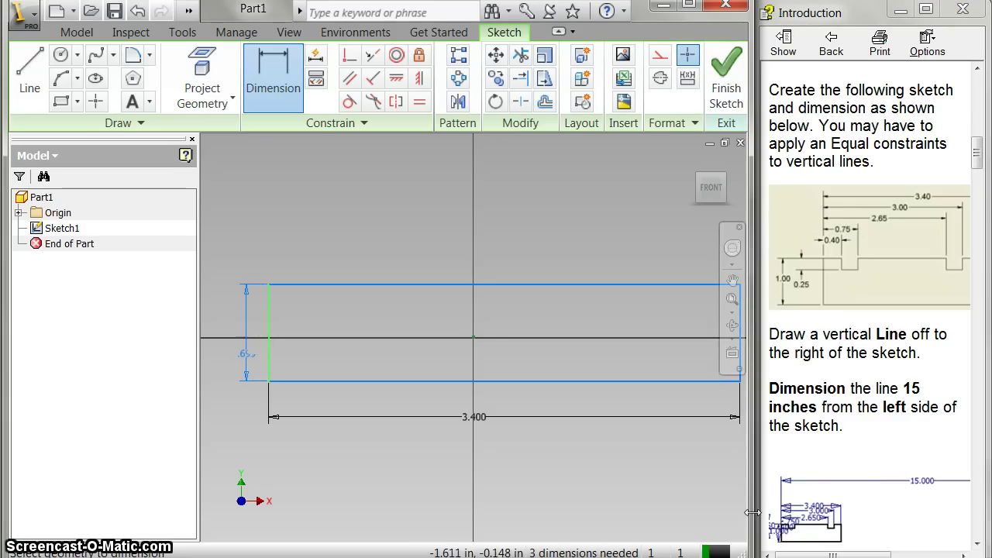
left_click(244, 348)
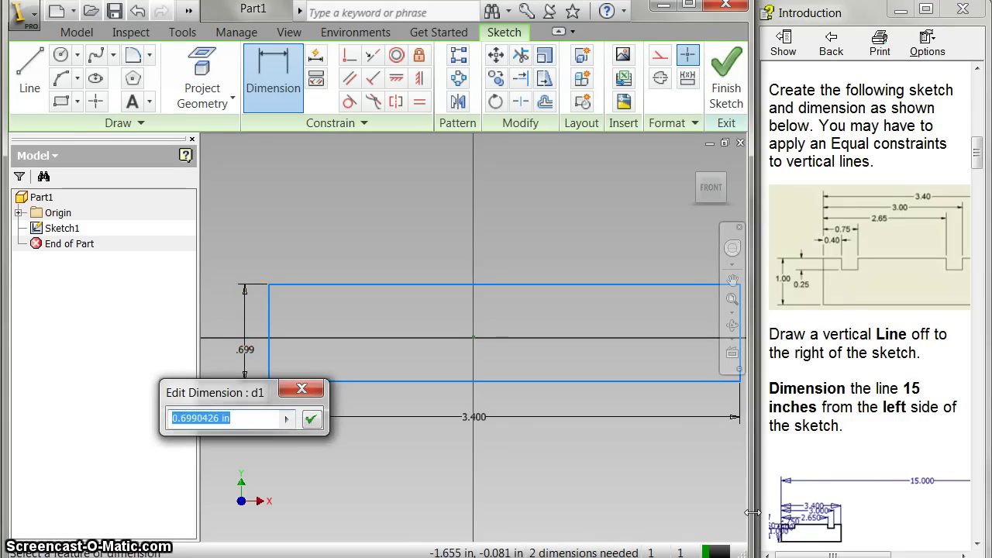
type("1")
key("Return")
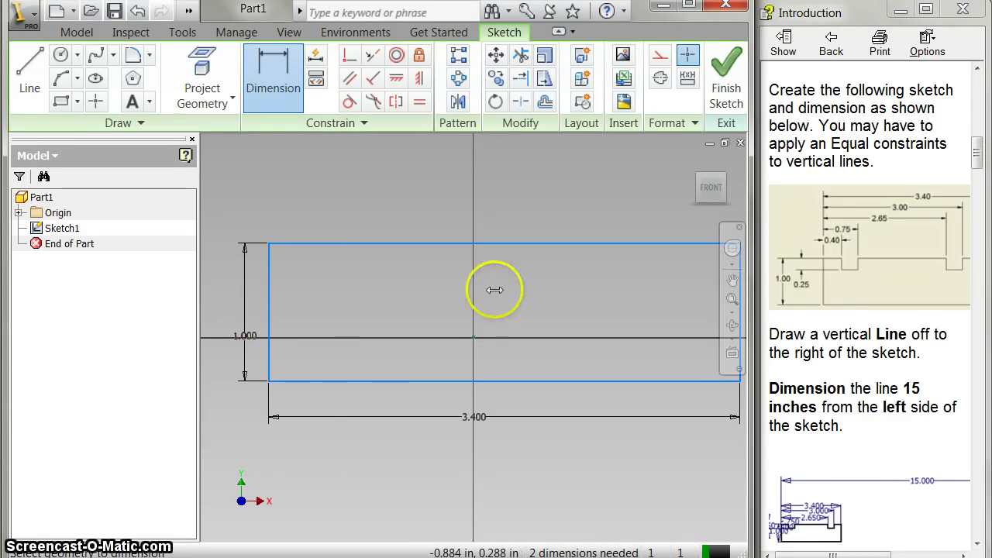
left_click(712, 185)
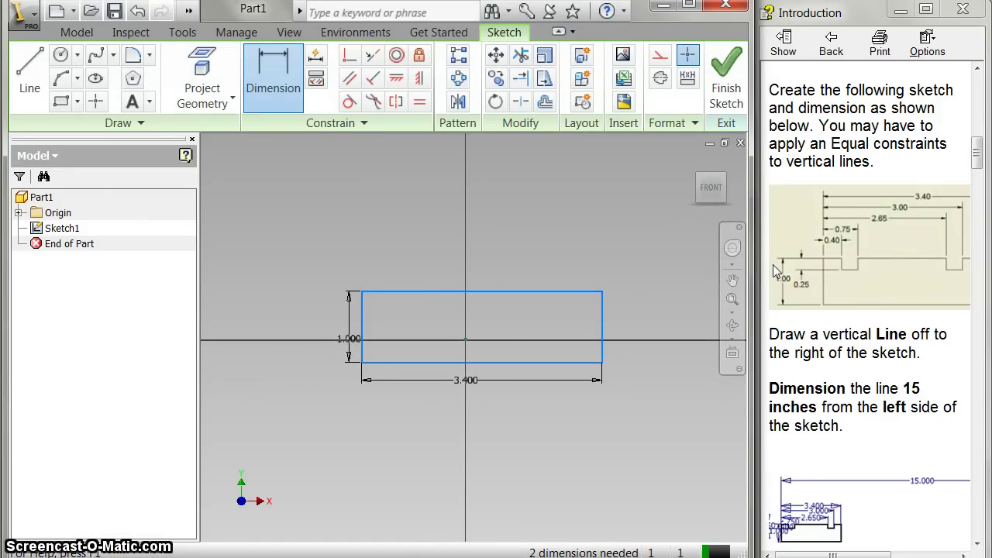
Draw two small notch rectangles on the top edge and trim away the top edge over them.
key("r")
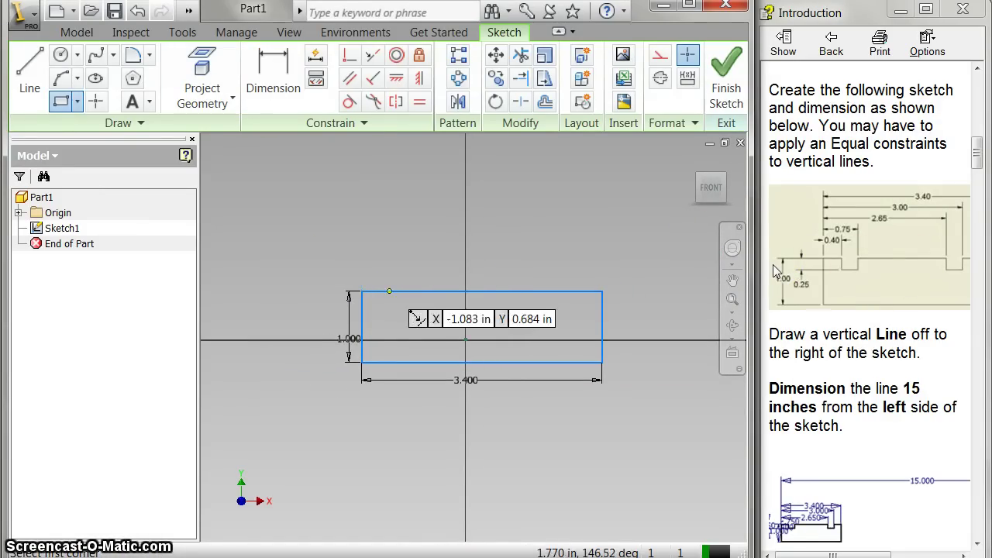
left_click_drag(393, 293, 434, 311)
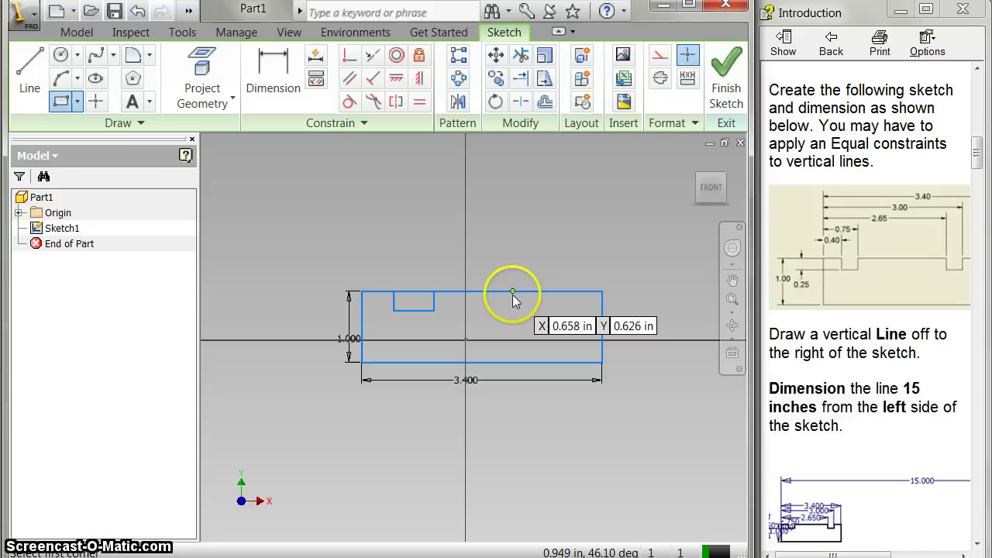
left_click_drag(512, 293, 570, 311)
left_click(273, 87)
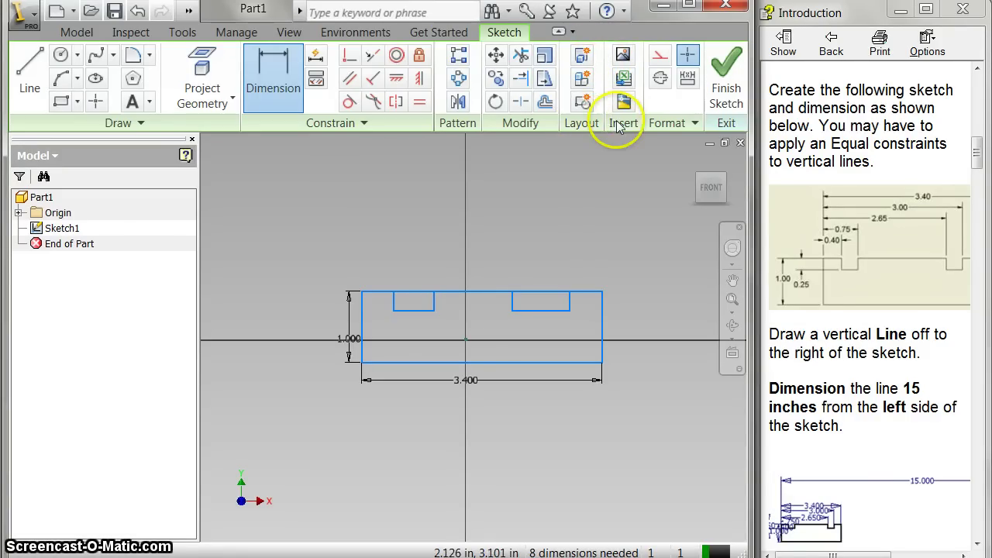
left_click(520, 54)
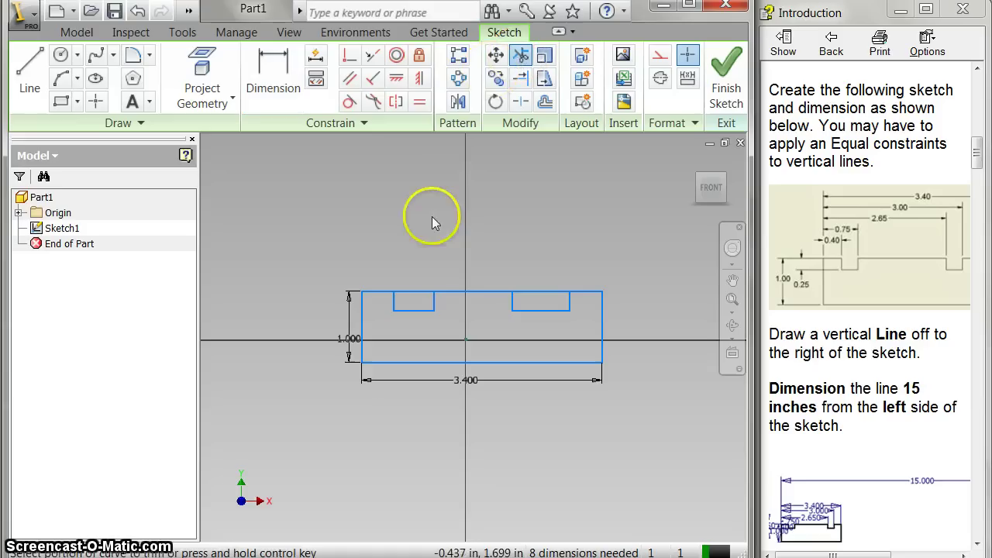
left_click(415, 295)
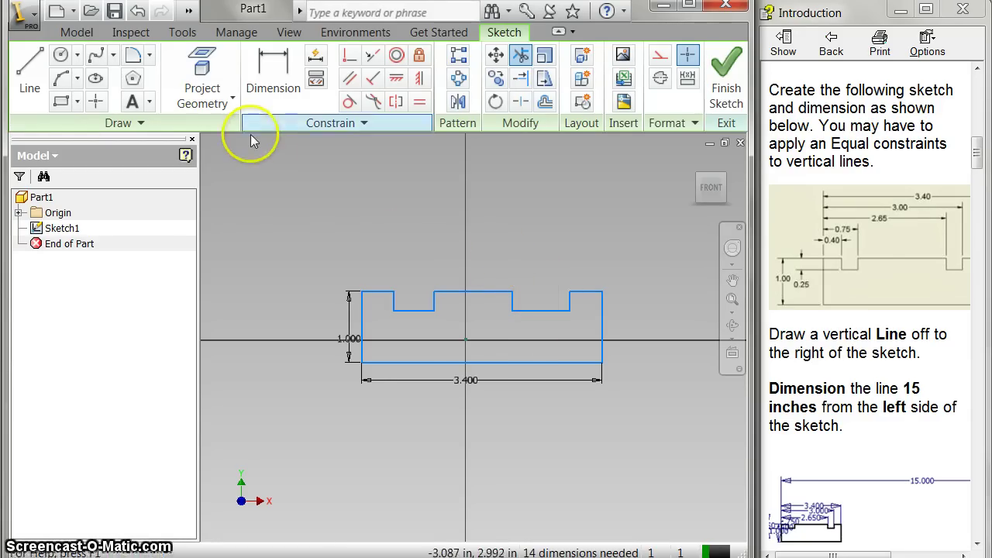
Dimension both notches 0.250 deep, linking the right notch's depth to the left one.
left_click(283, 88)
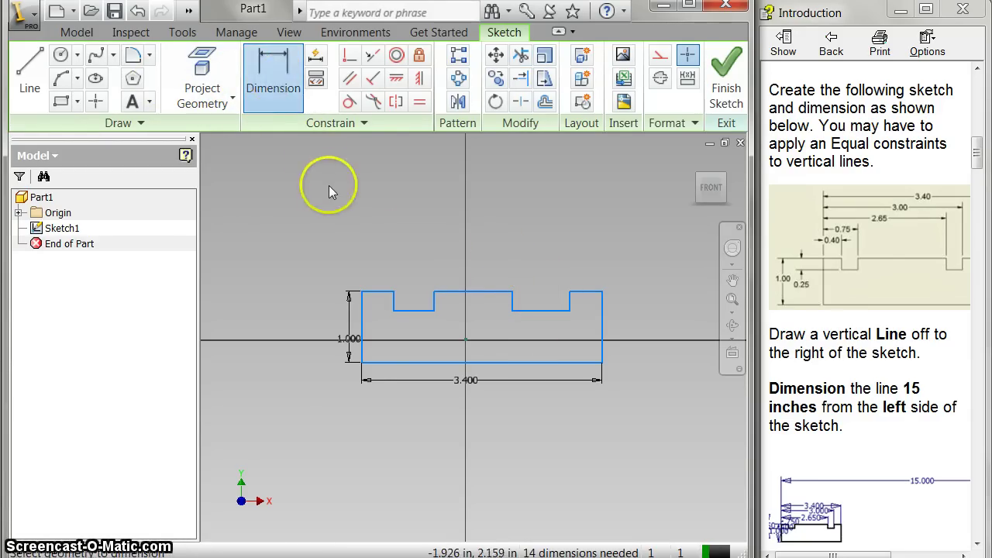
left_click(425, 312)
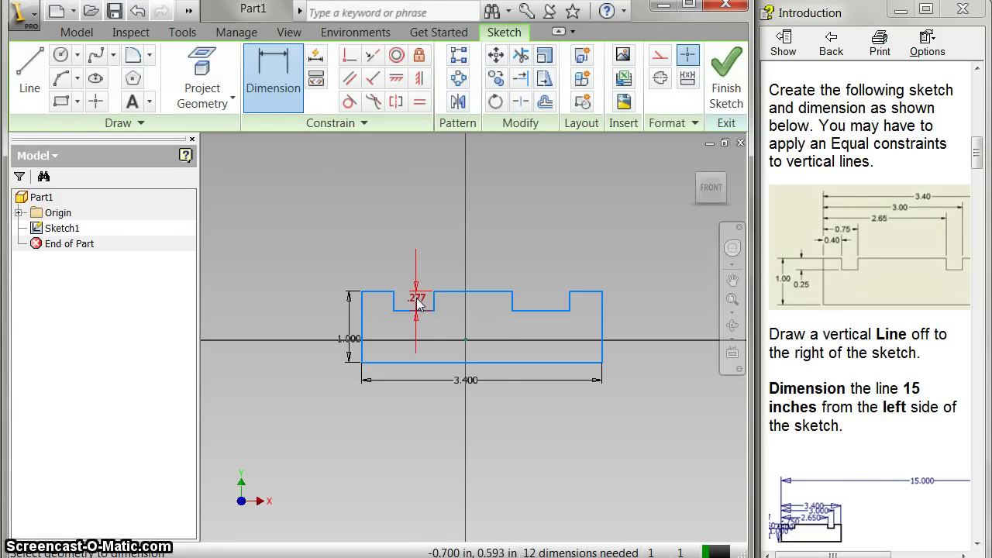
left_click(417, 303)
type(".")
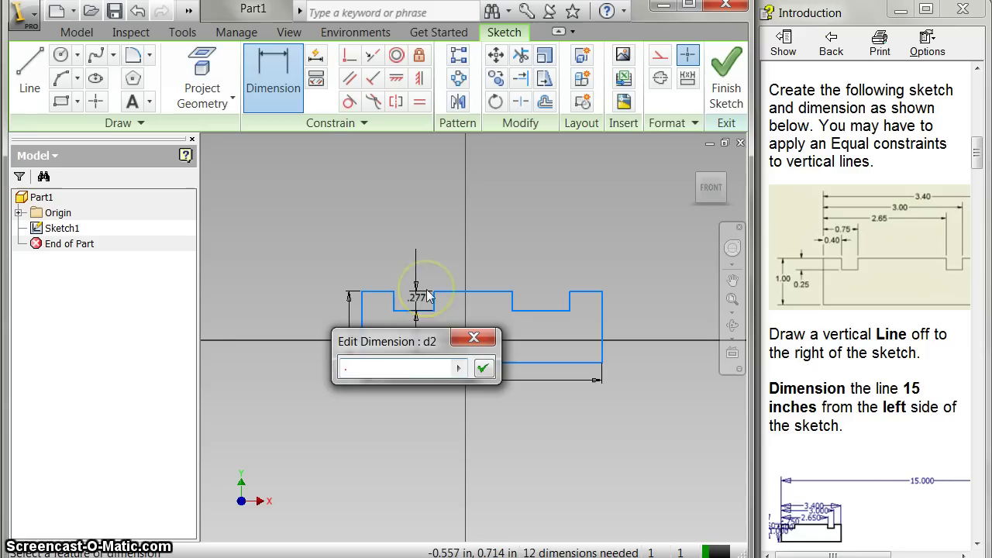
type("25")
key("Return")
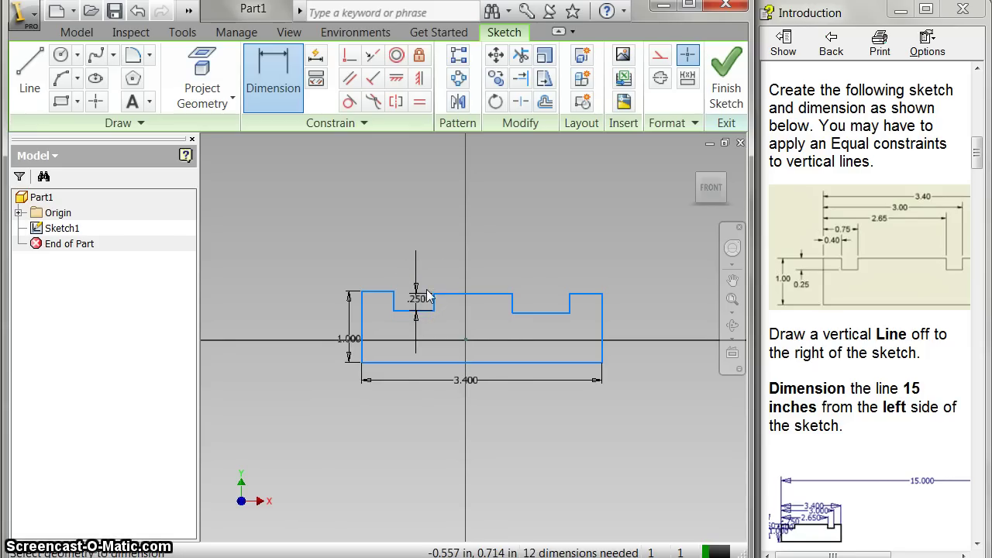
left_click(534, 310)
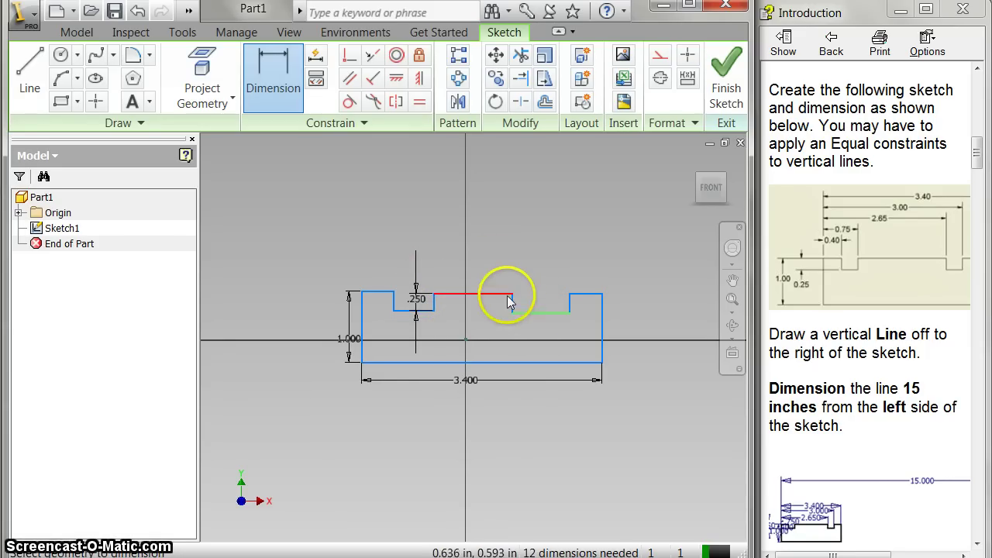
left_click(499, 298)
left_click(538, 300)
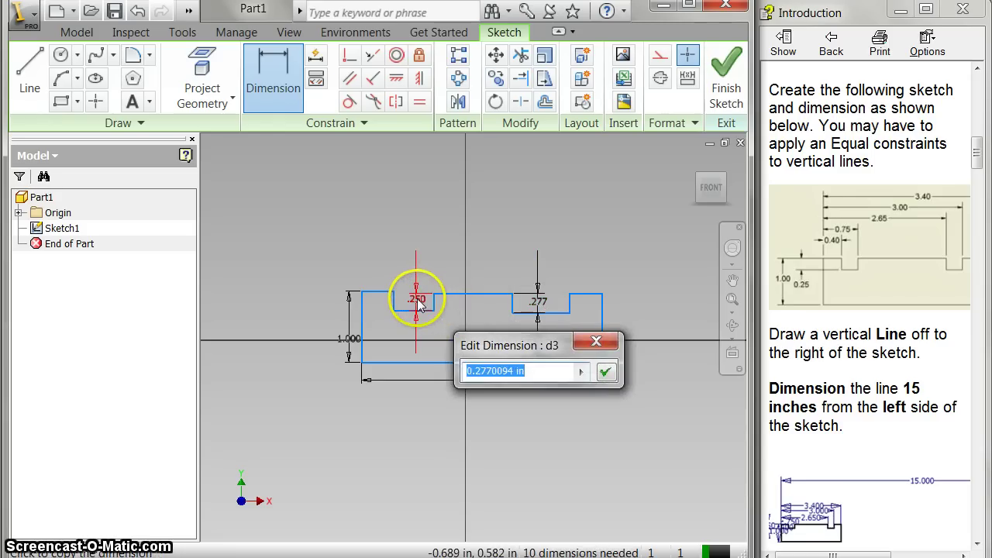
left_click(417, 304)
left_click(605, 373)
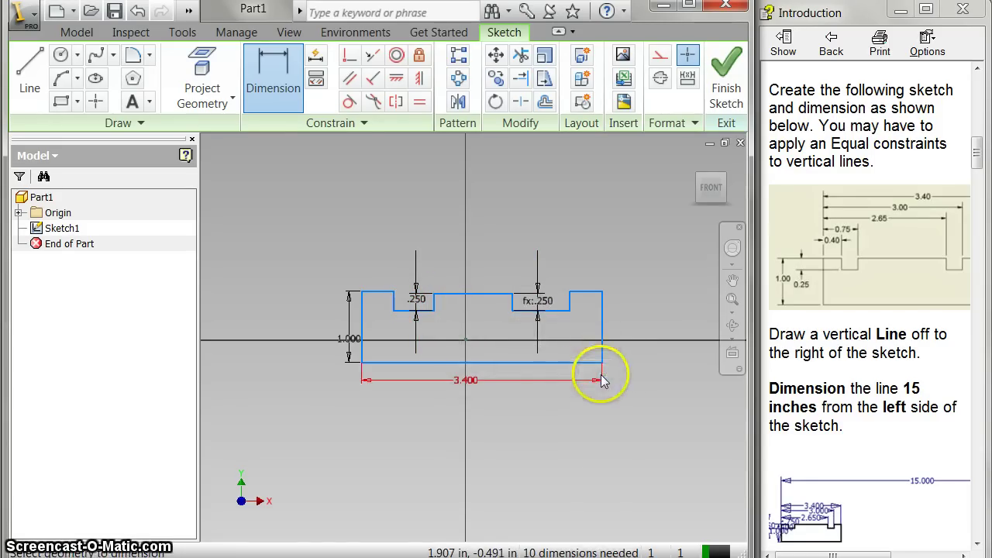
Position the left notch at 0.400 and 0.750 from the profile's left edge.
left_click(361, 307)
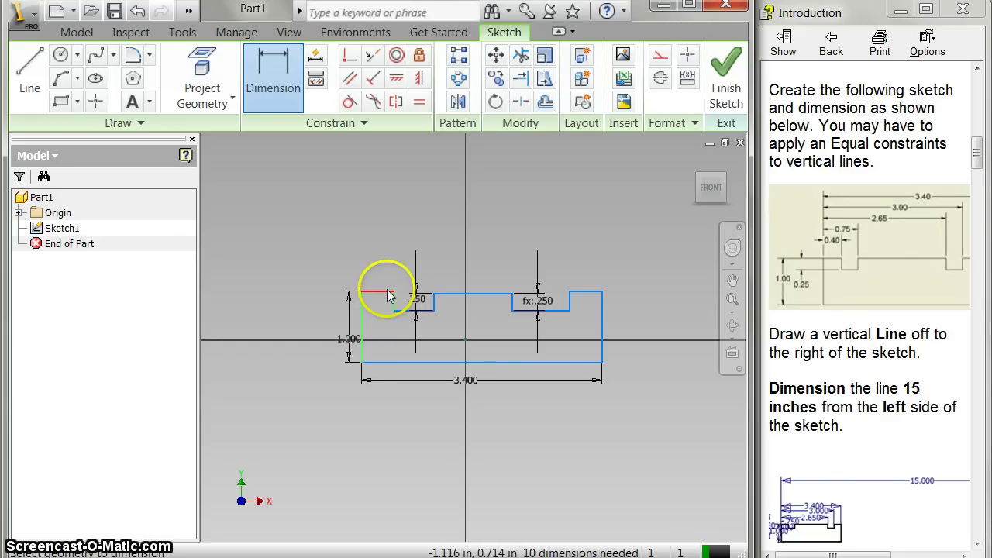
left_click(390, 296)
left_click(378, 273)
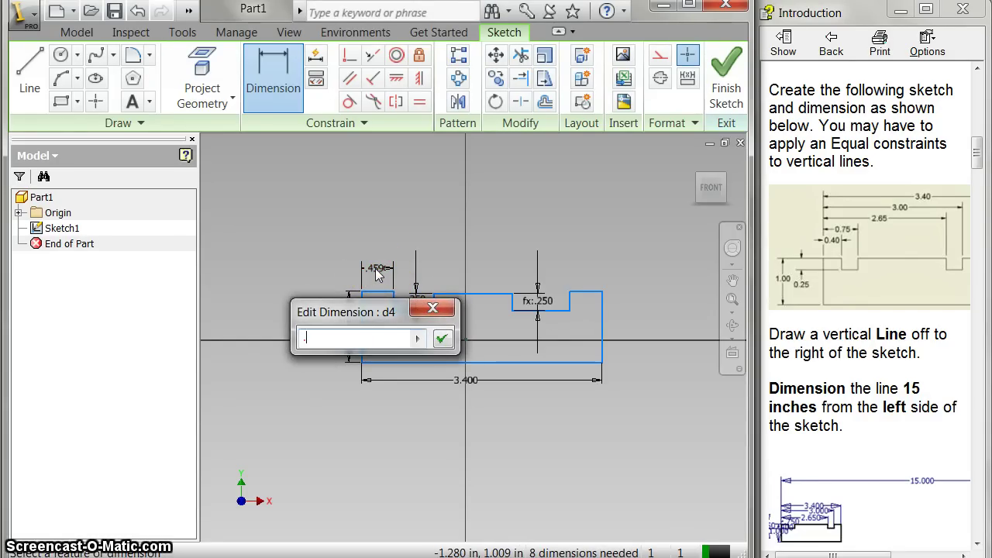
key("Return")
left_click(366, 293)
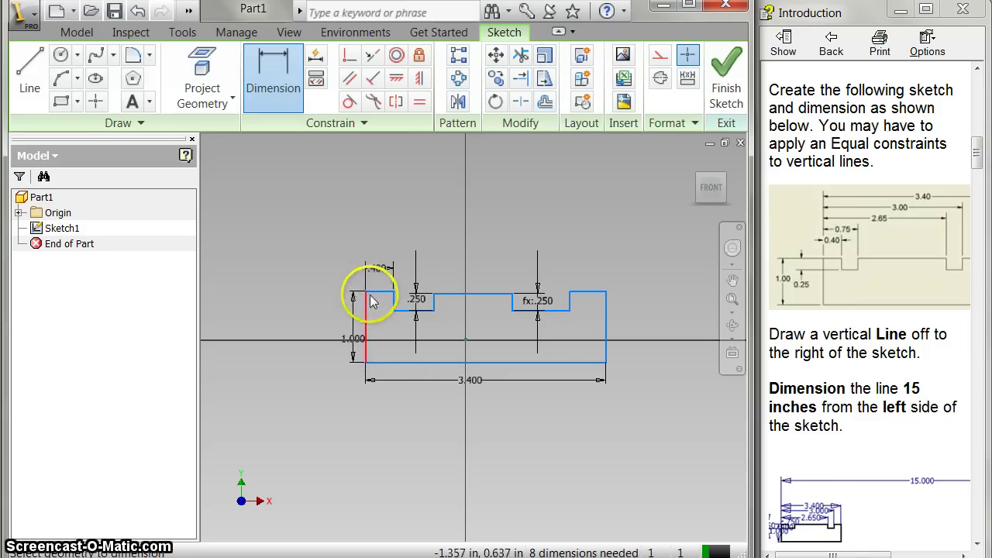
left_click(428, 304)
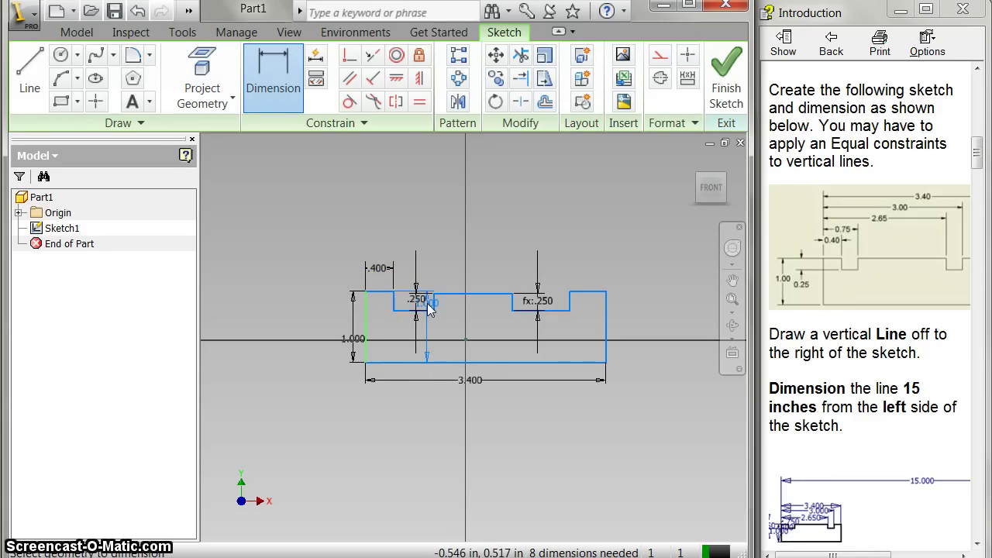
left_click(408, 246)
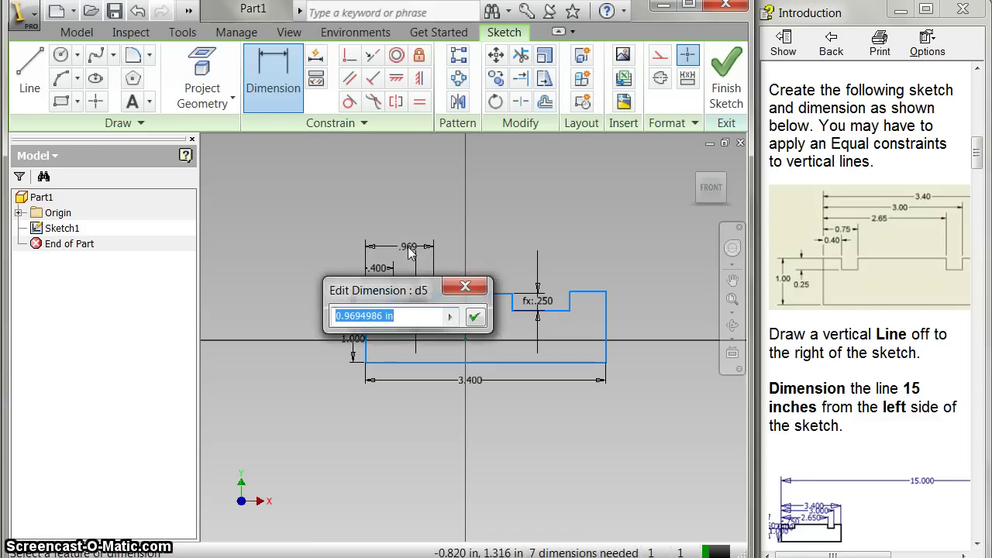
type(".75")
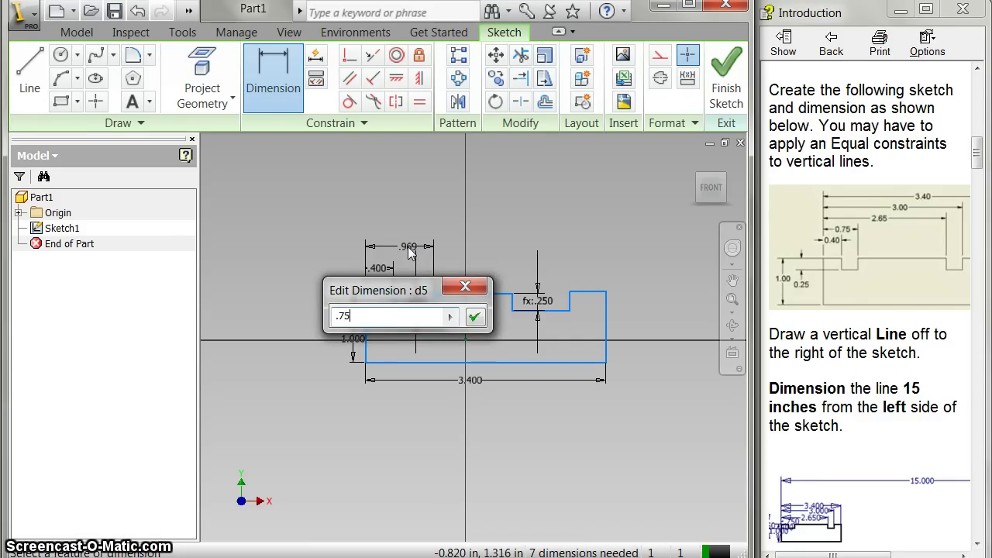
key("Return")
left_click(400, 271)
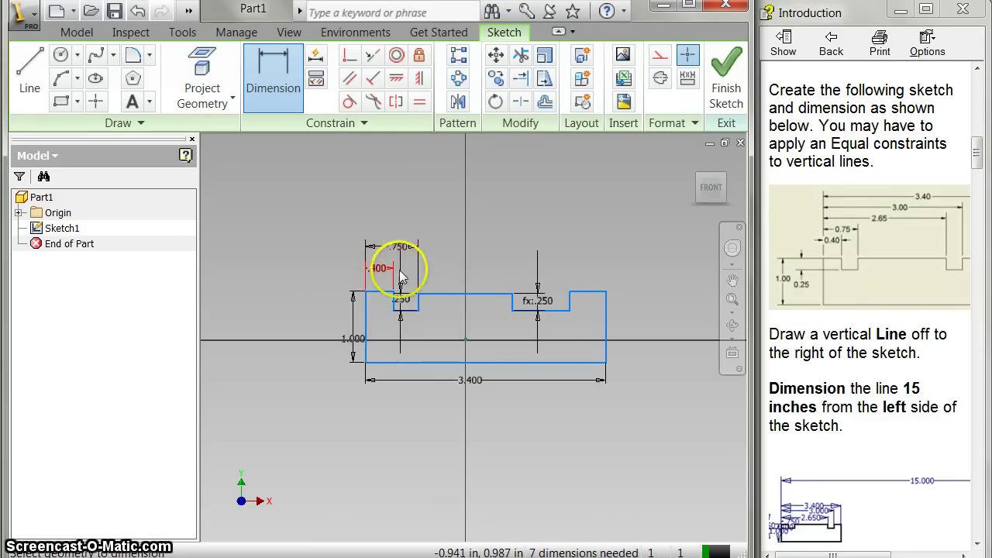
Position the right notch at 2.650 and 3.000 from the left edge, then refit the front view.
left_click(365, 310)
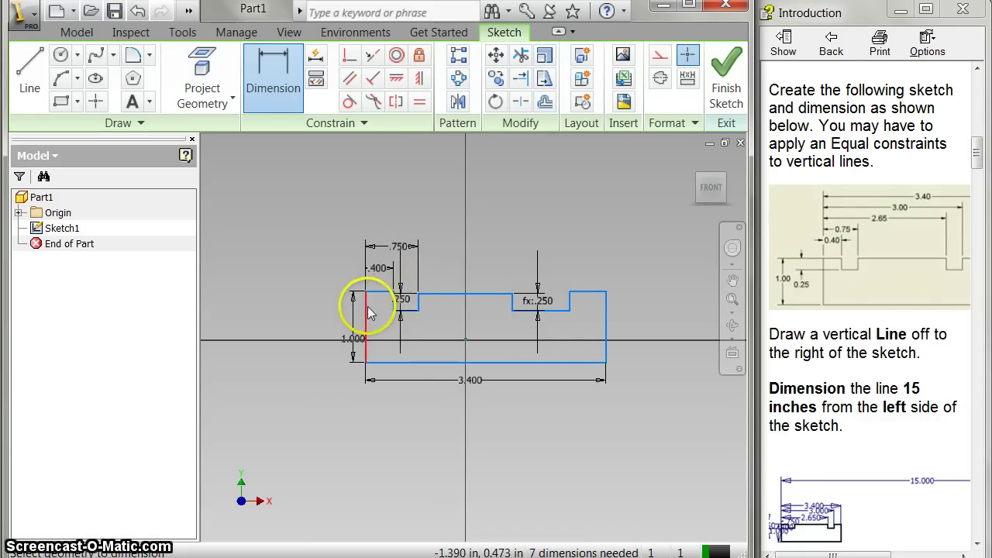
left_click(511, 308)
left_click(452, 217)
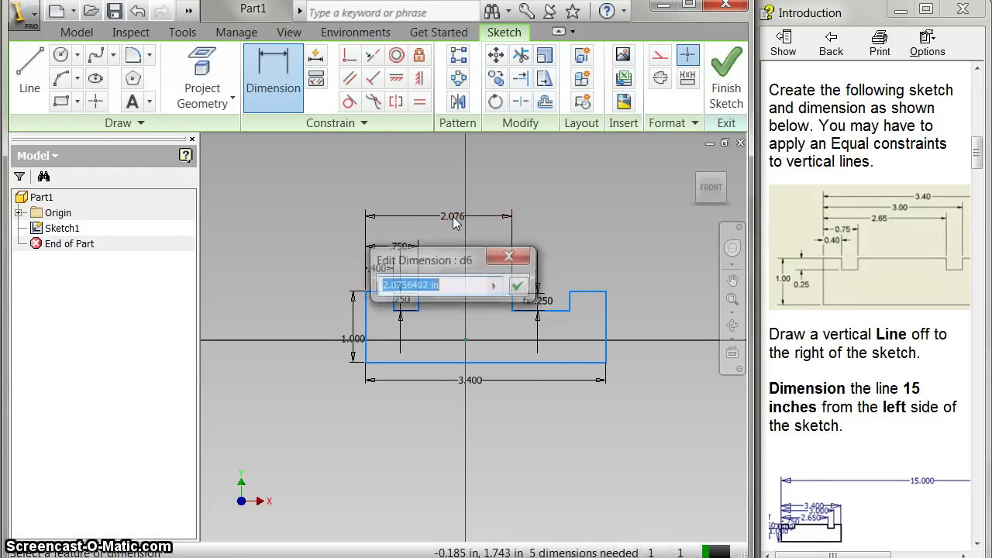
type("2.65")
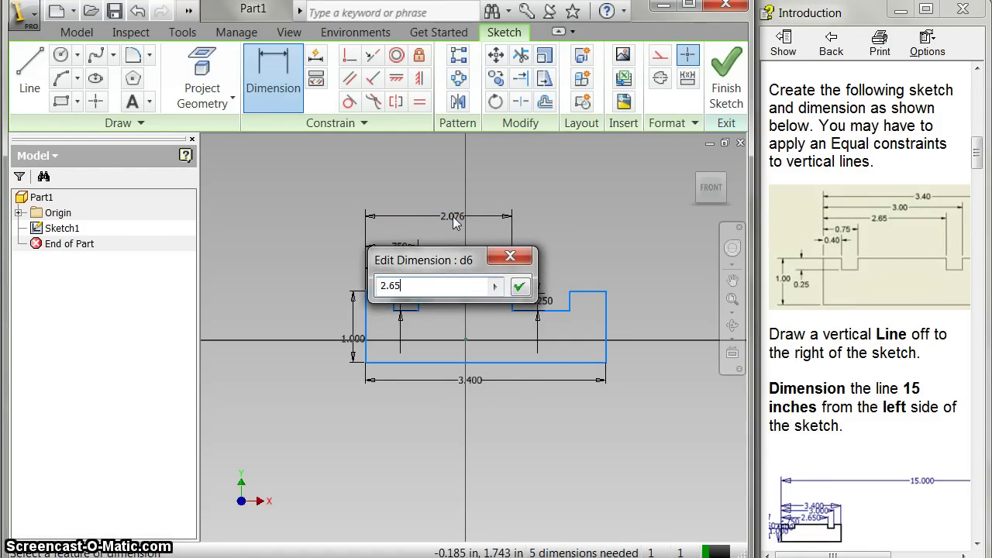
key("Return")
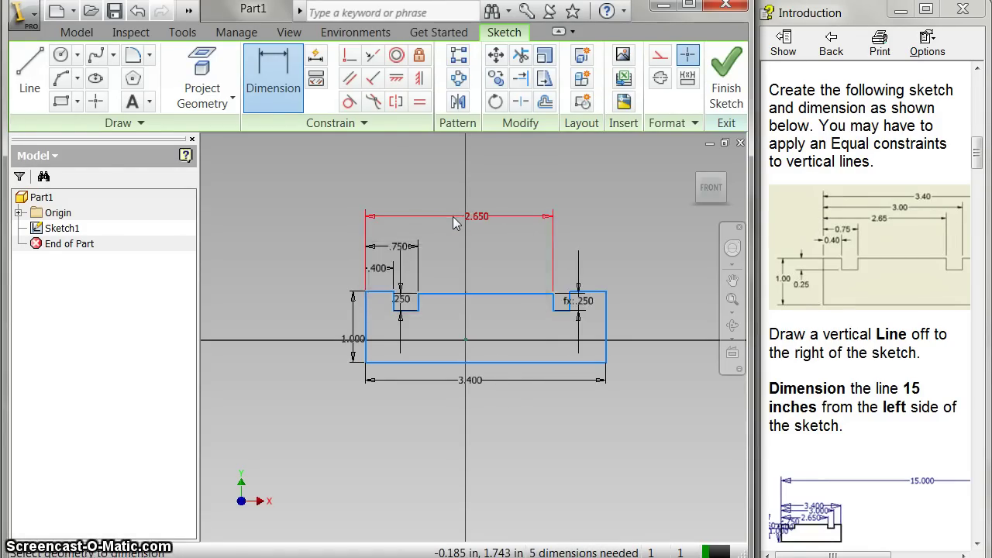
left_click(361, 325)
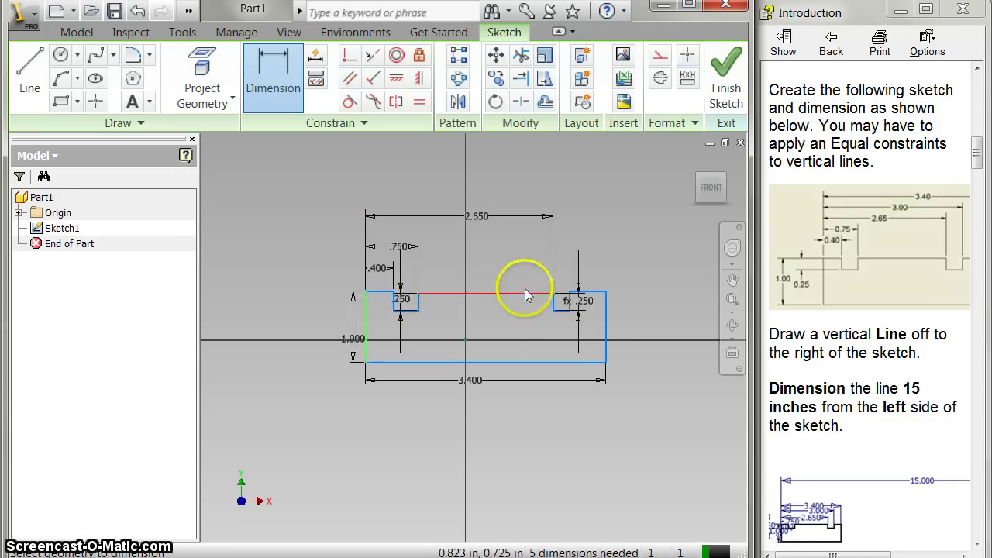
left_click(570, 306)
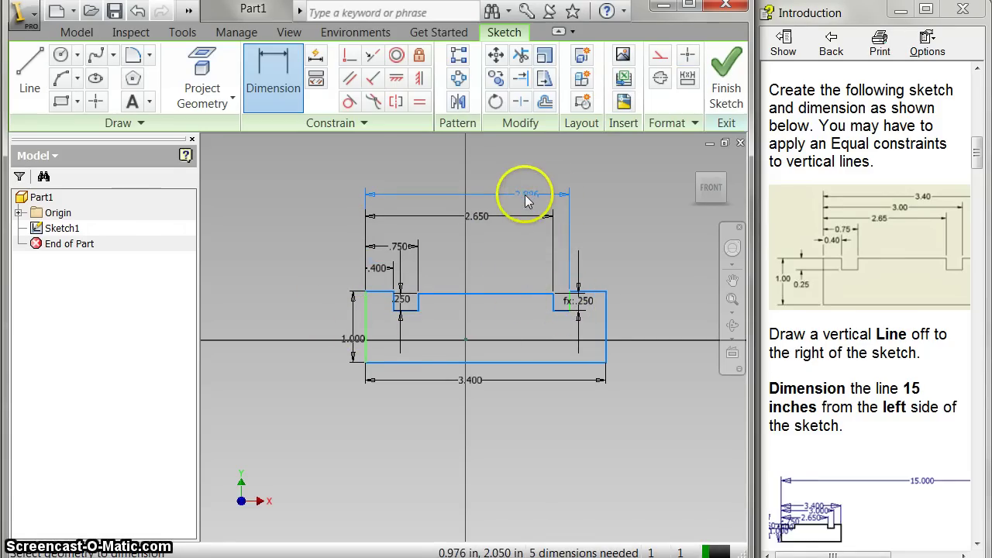
left_click(523, 196)
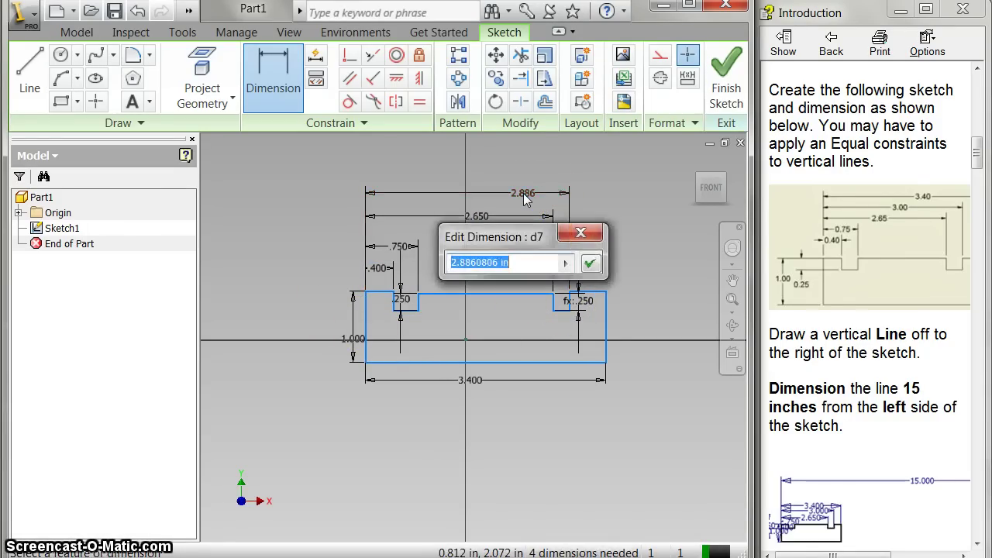
type("3")
key("Return")
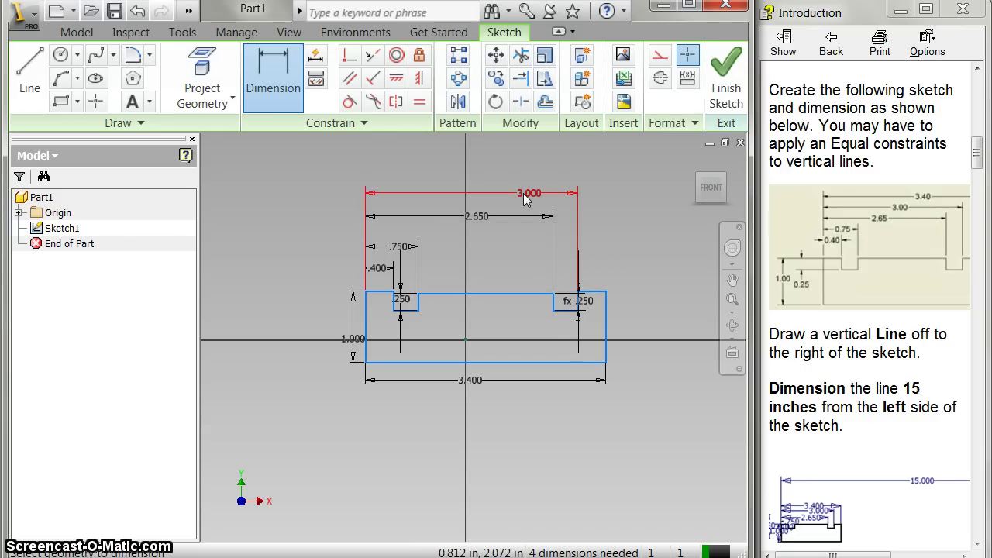
left_click(709, 190)
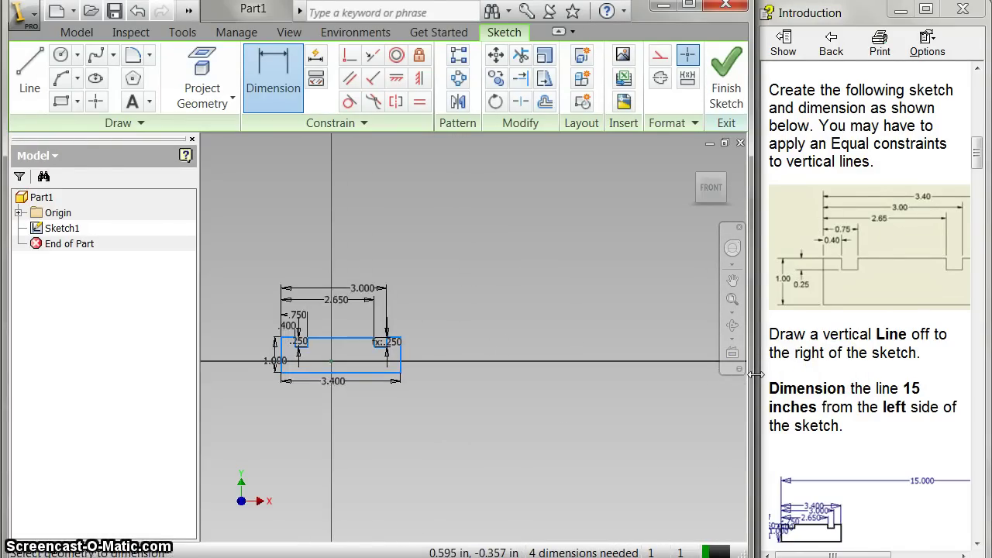
Draw a vertical line to the right of the track profile.
key("l")
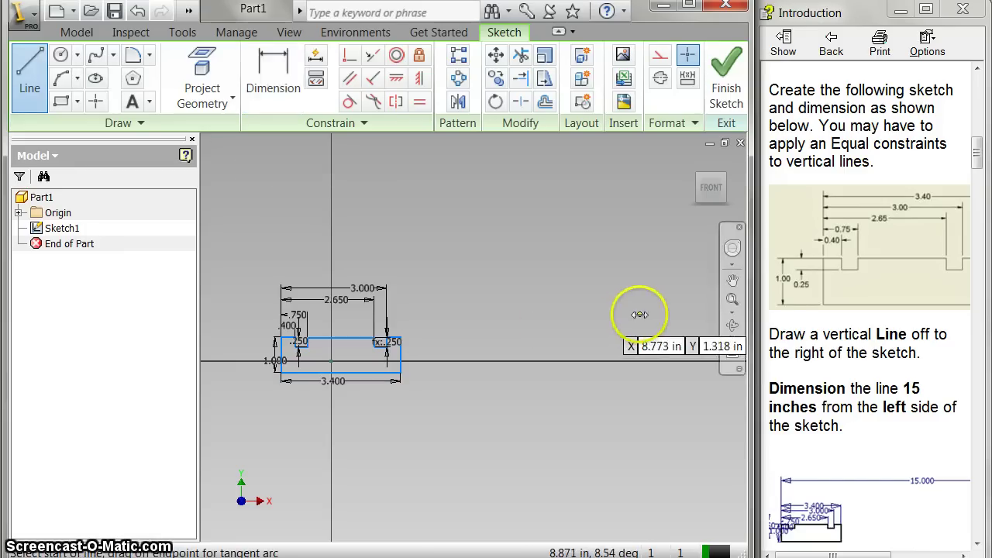
left_click(640, 314)
left_click(639, 403)
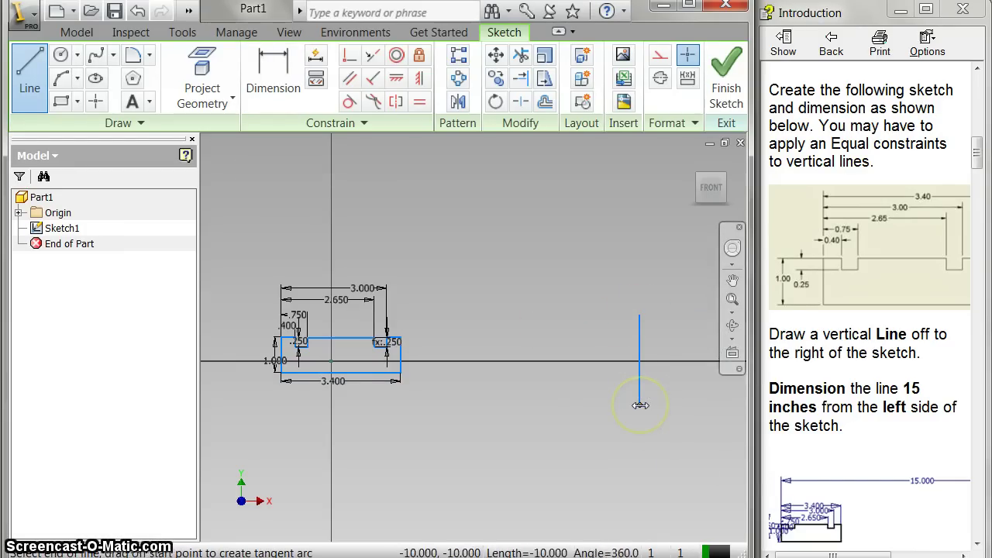
right_click(578, 341)
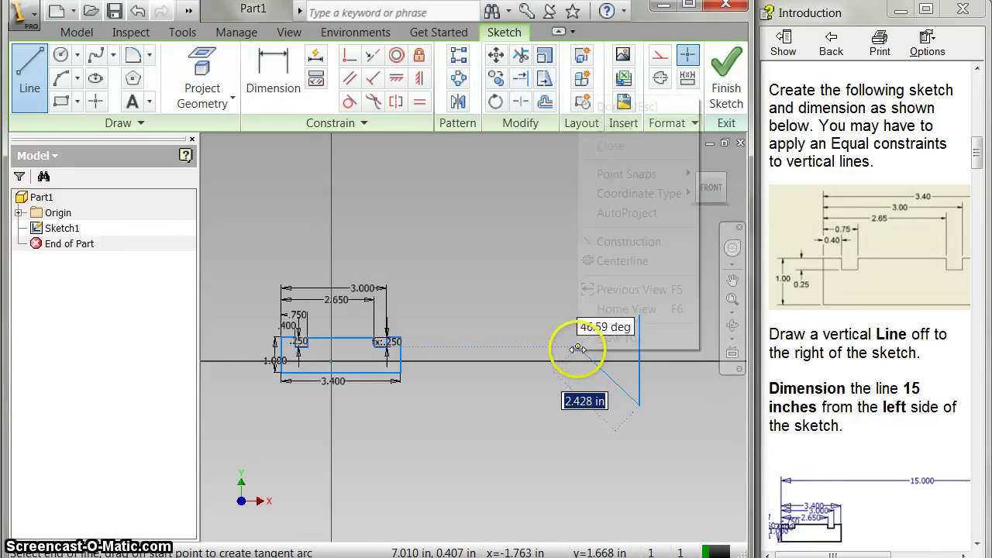
left_click(610, 106)
Dimension the vertical line 15.000 from the profile's left edge and fit the sketch in view.
left_click(264, 68)
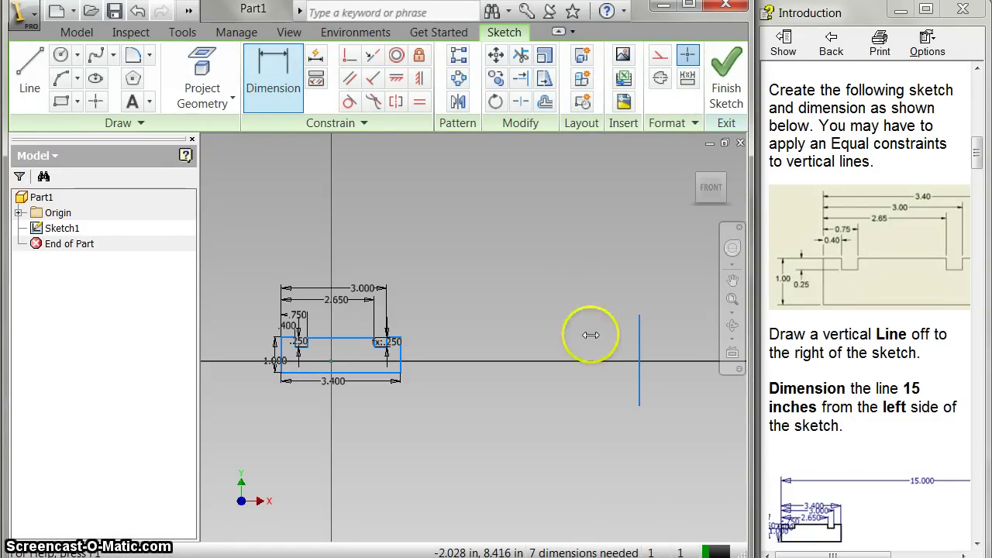
left_click(264, 73)
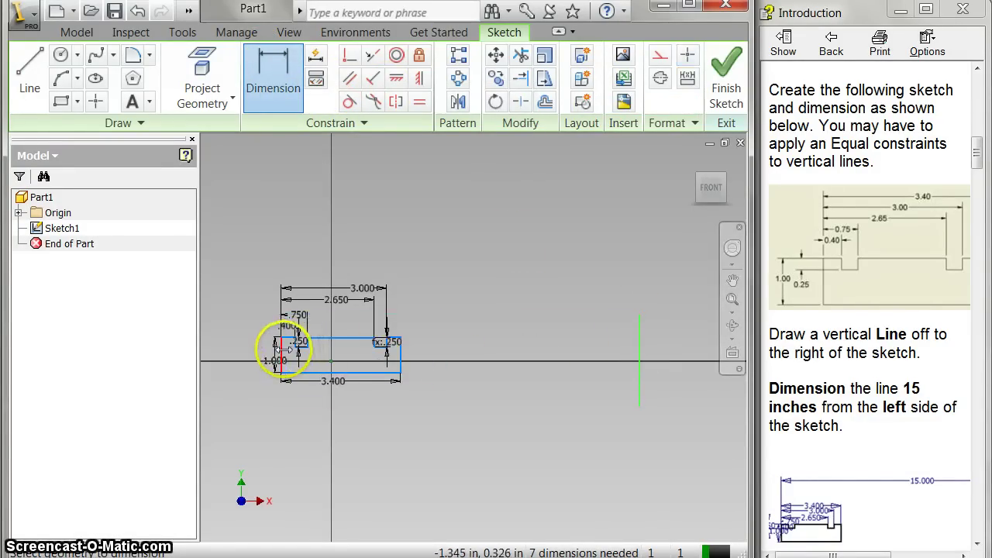
left_click(281, 353)
left_click(390, 236)
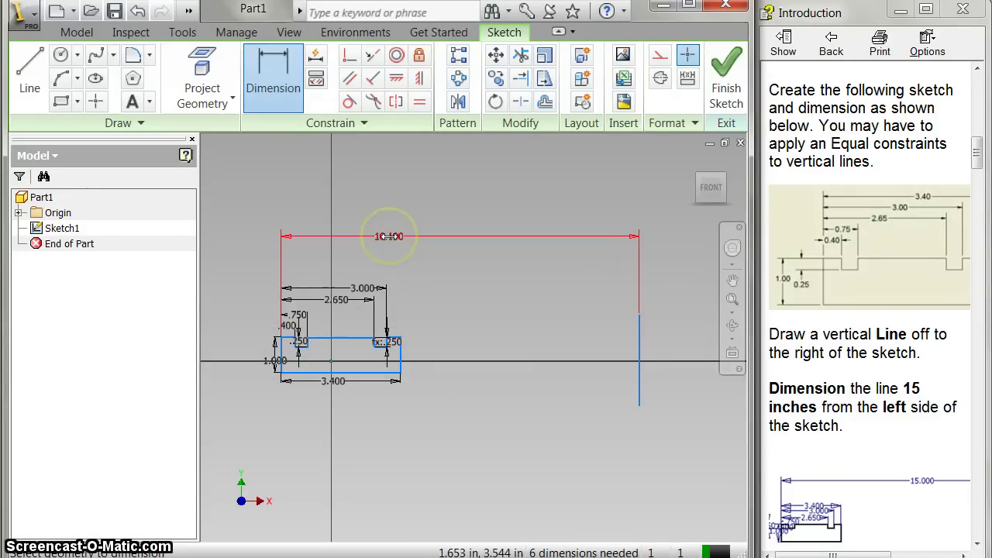
left_click(389, 236)
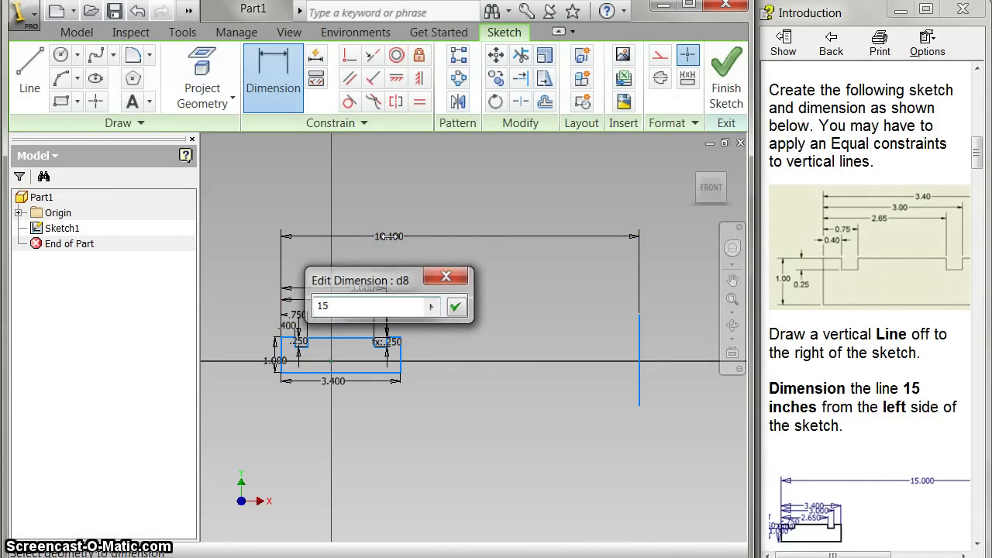
key("Return")
left_click(394, 223)
left_click(709, 185)
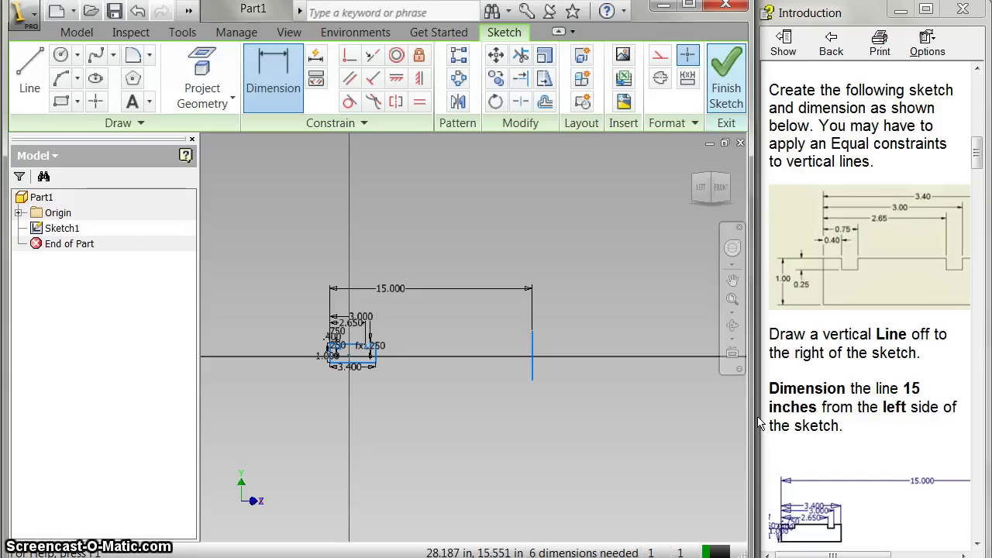
Exit the track sketch and scroll the help panel down to the Revolve instructions.
key("Escape")
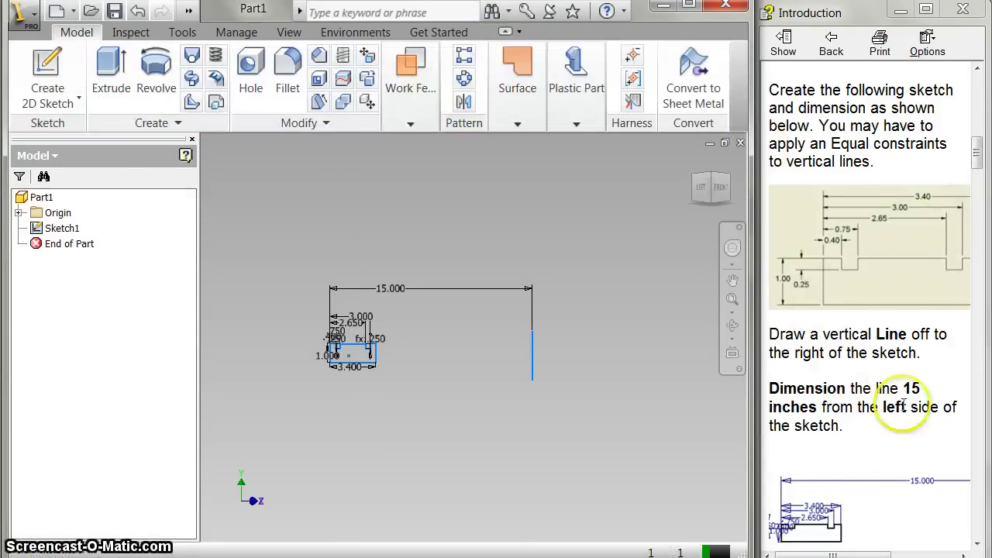
scroll(885, 443, "down", 5)
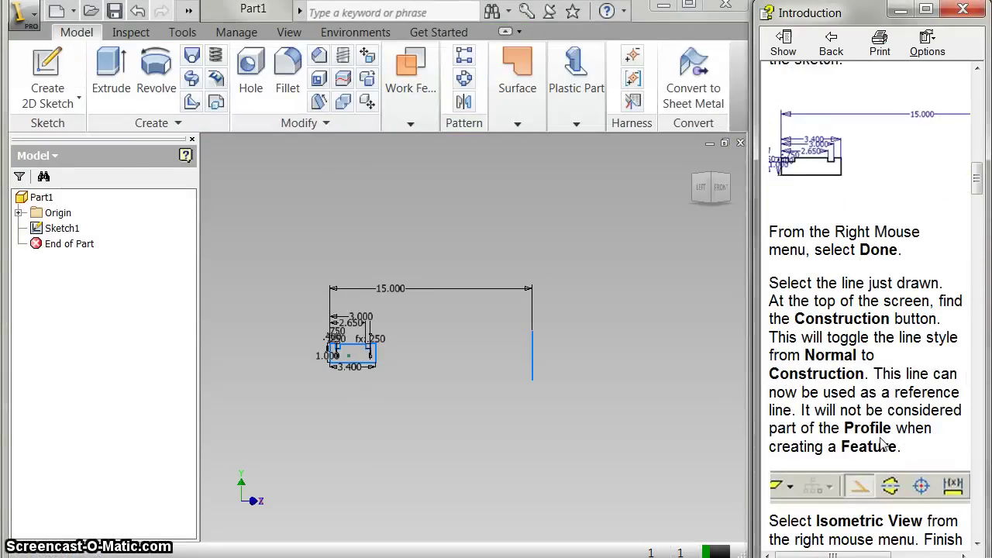
scroll(885, 442, "down", 2)
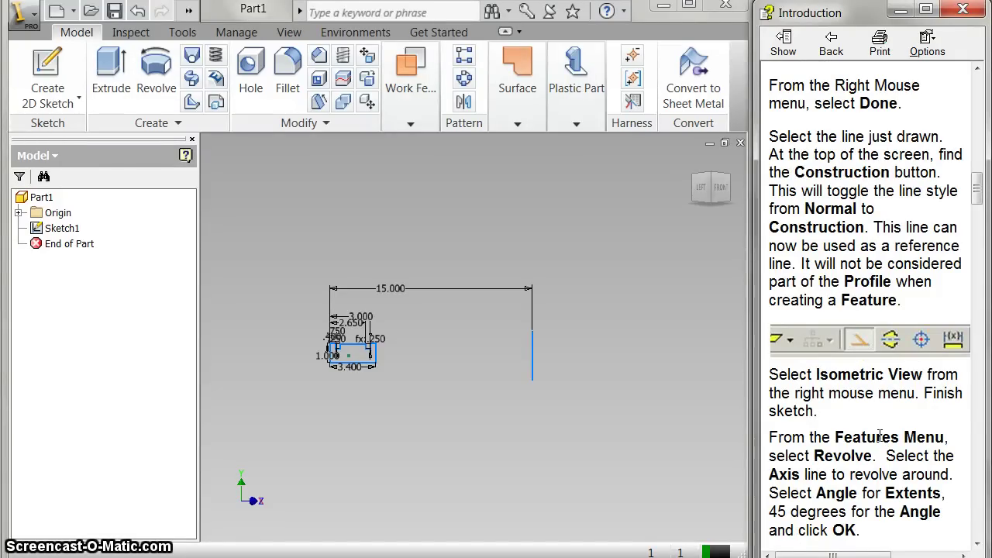
scroll(881, 436, "down", 4)
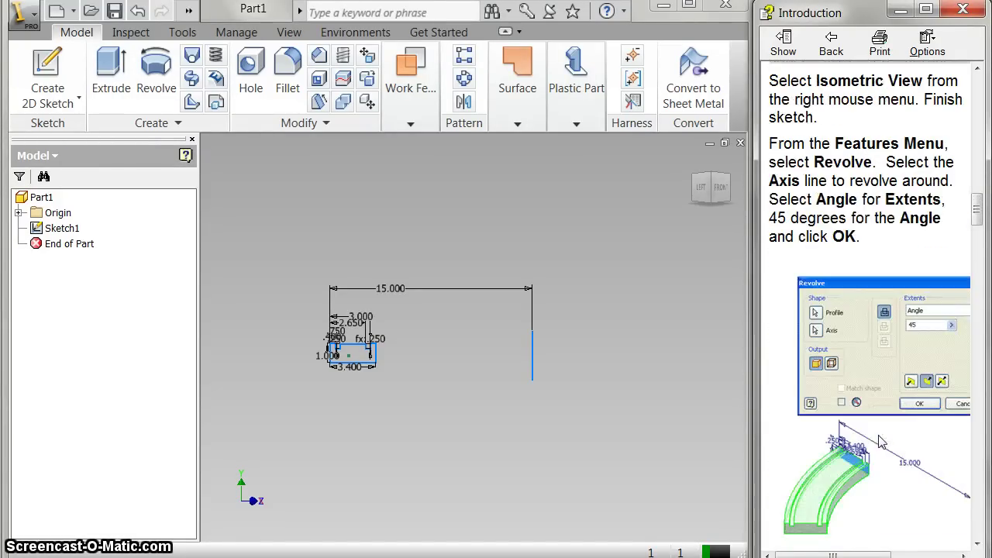
scroll(881, 442, "down", 1)
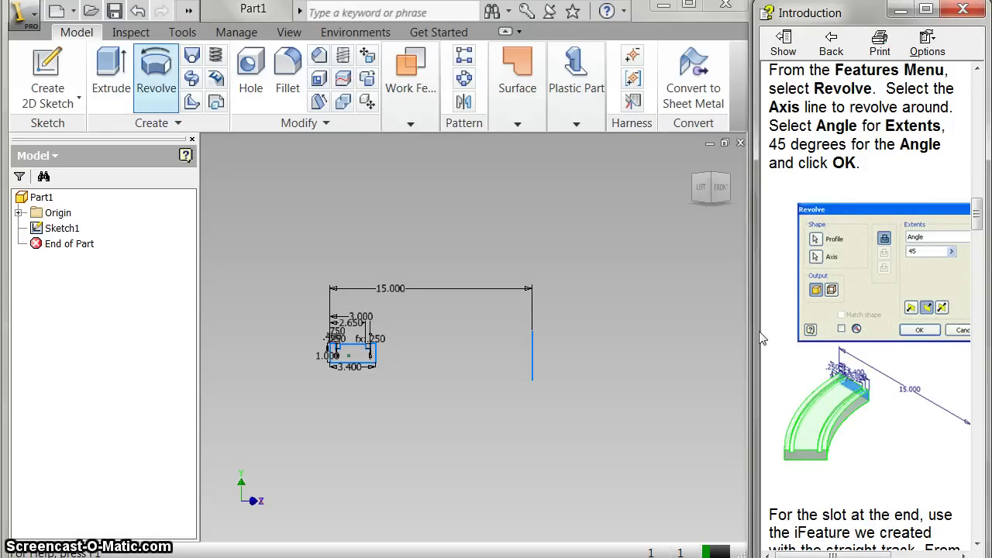
Revolve the track profile 45 degrees about the vertical 15.000 line as the axis.
left_click(156, 78)
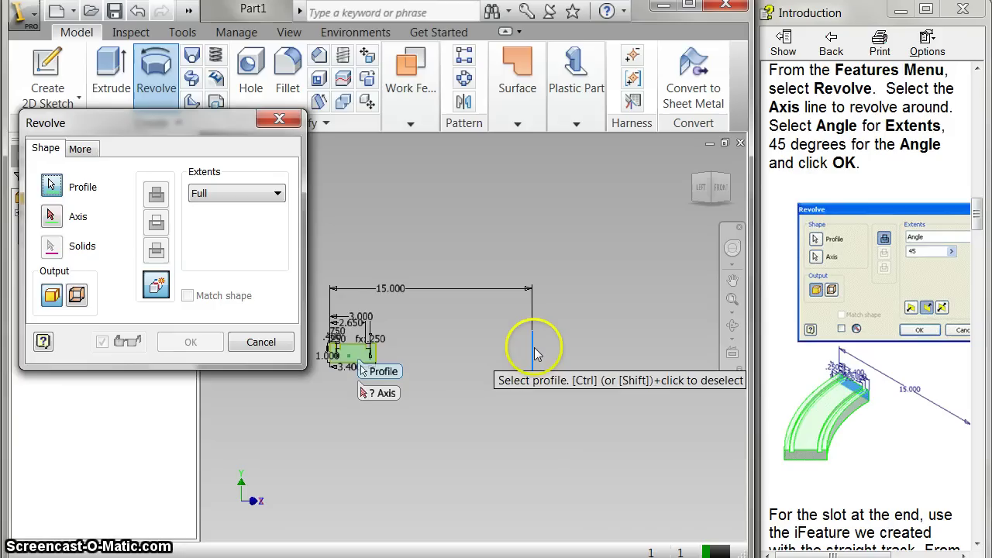
left_click(52, 216)
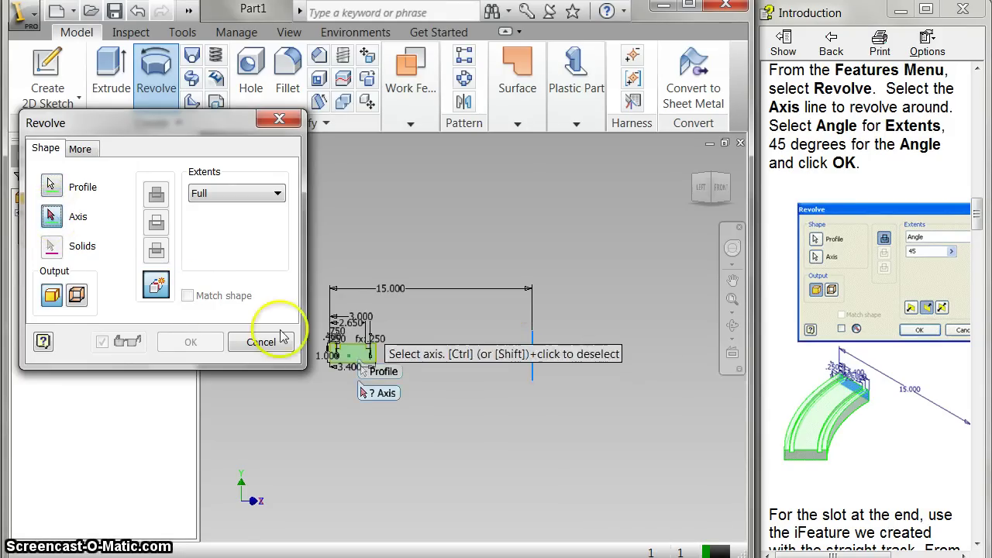
left_click(533, 341)
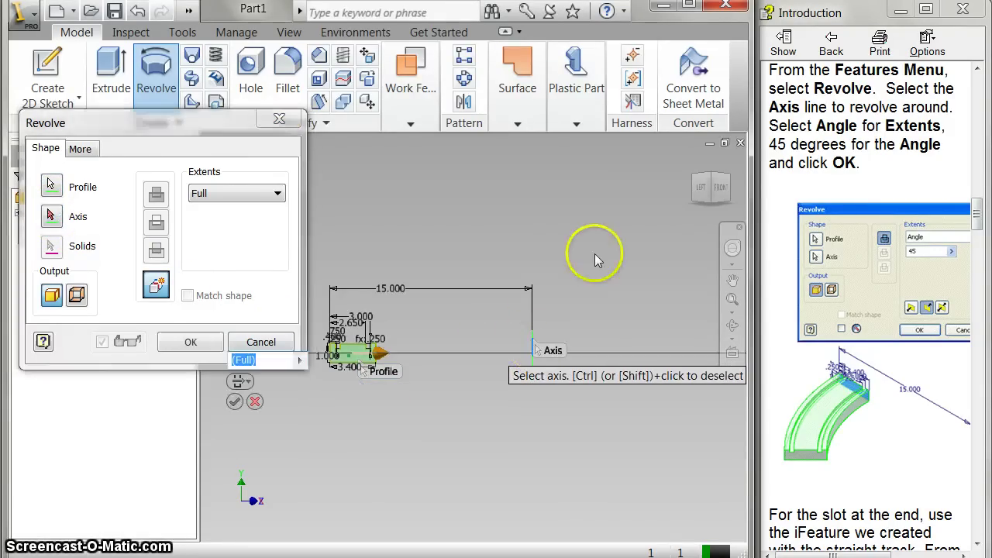
left_click_drag(704, 199, 643, 189)
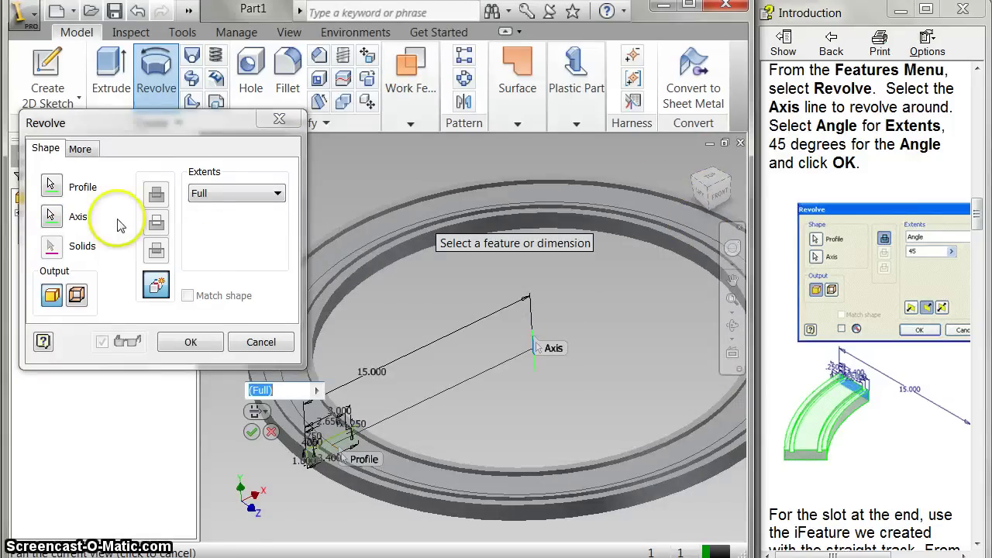
left_click(196, 196)
left_click(206, 203)
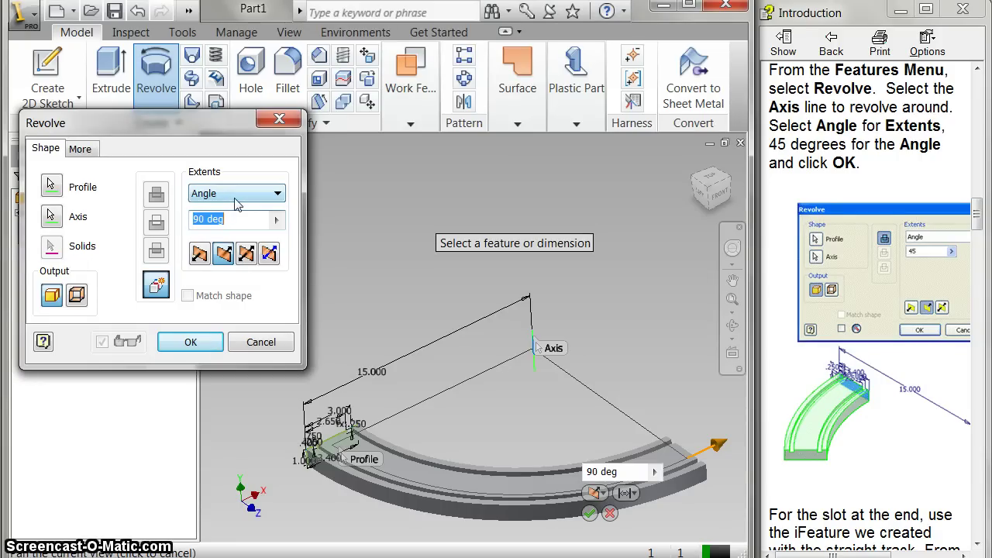
type("5")
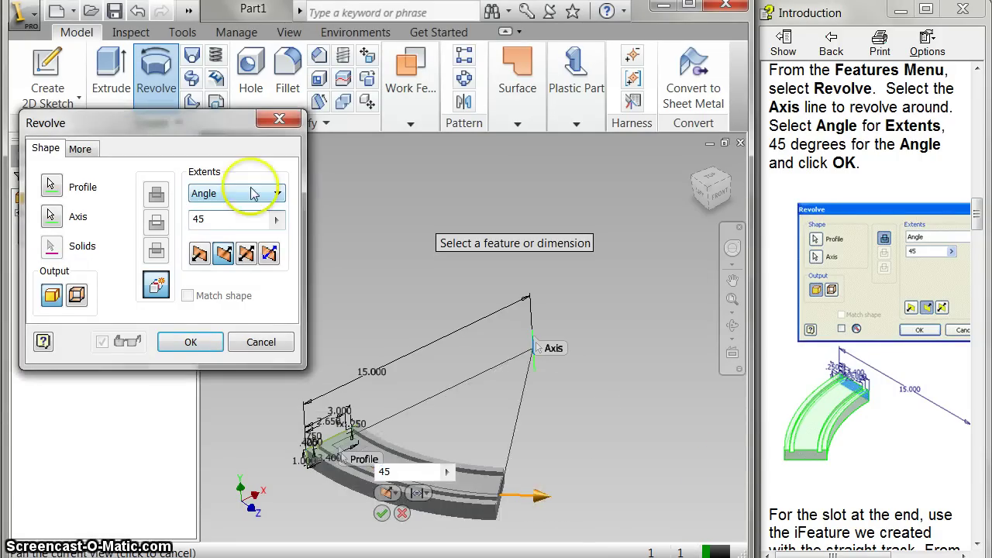
left_click(191, 342)
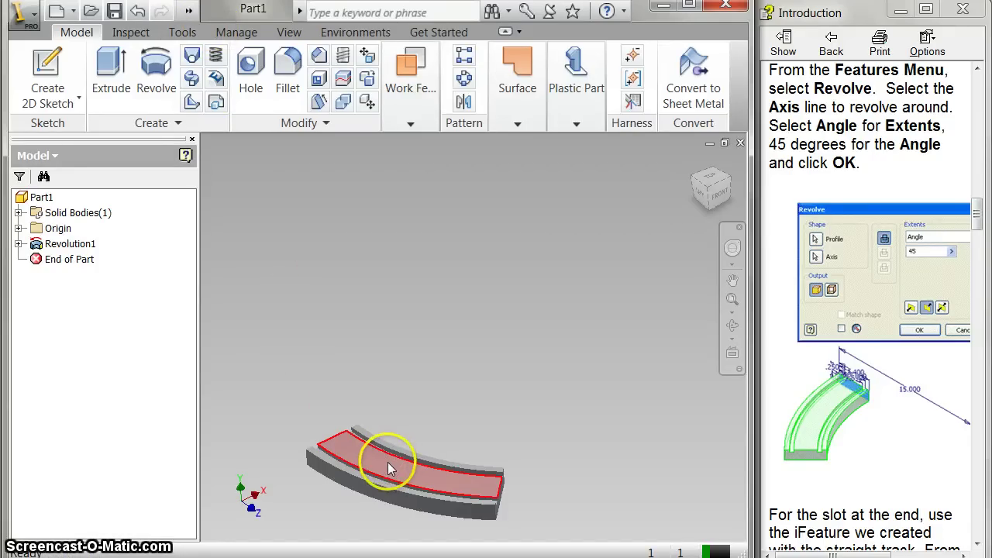
Pan the curved track into view and save the part as 12track in Train Project.
middle_click_drag(387, 461, 369, 349)
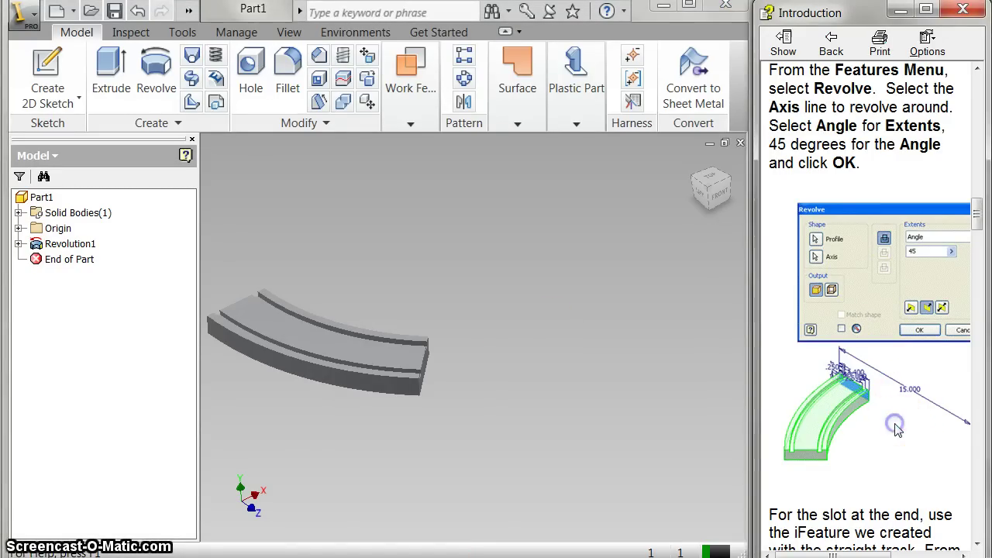
scroll(892, 427, "down", 5)
scroll(896, 426, "up", 5)
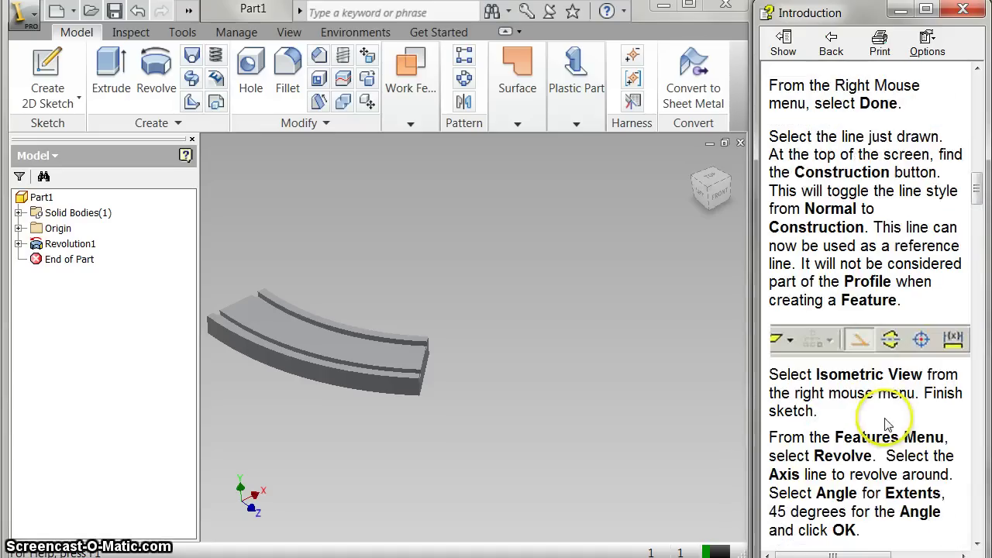
scroll(887, 411, "up", 6)
scroll(879, 363, "down", 3)
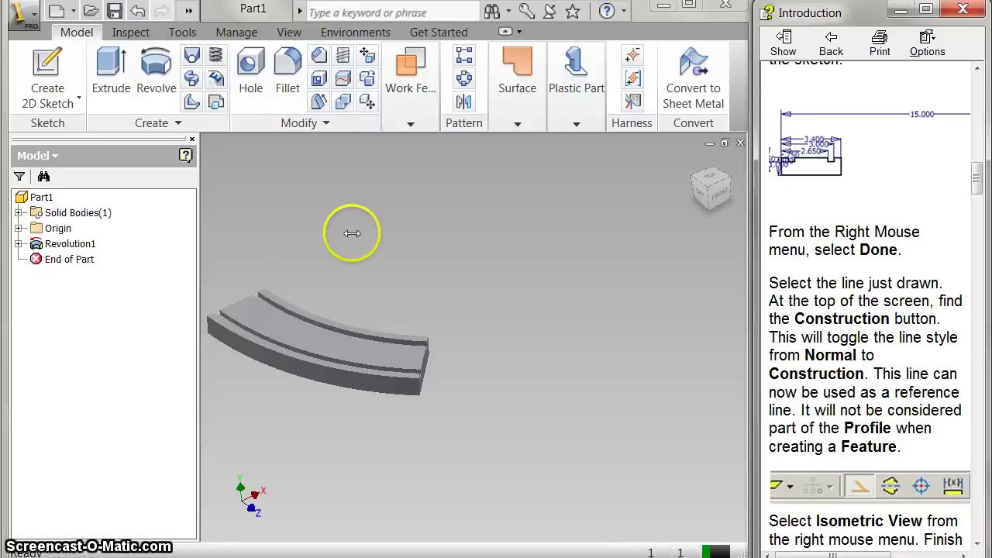
left_click(108, 12)
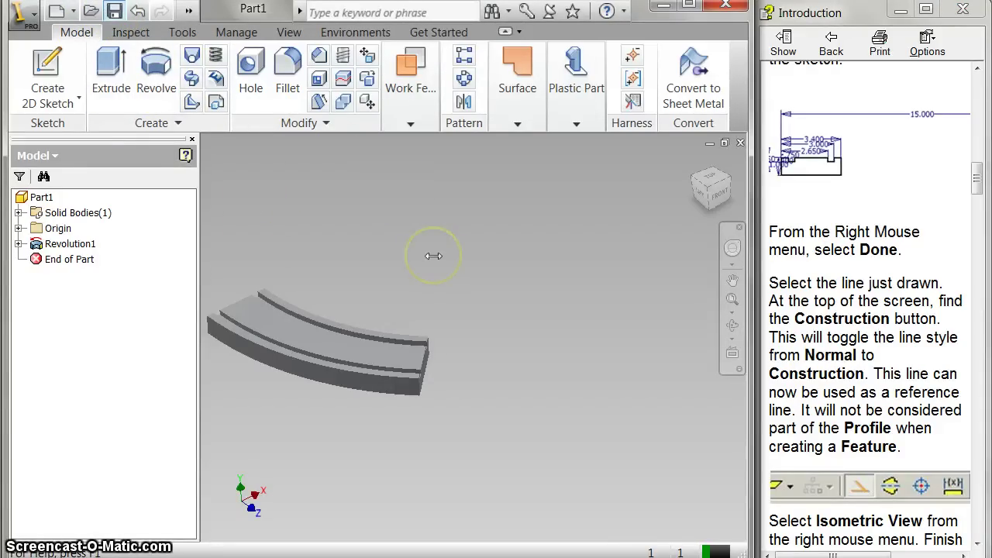
key("ctrl+s")
type("12")
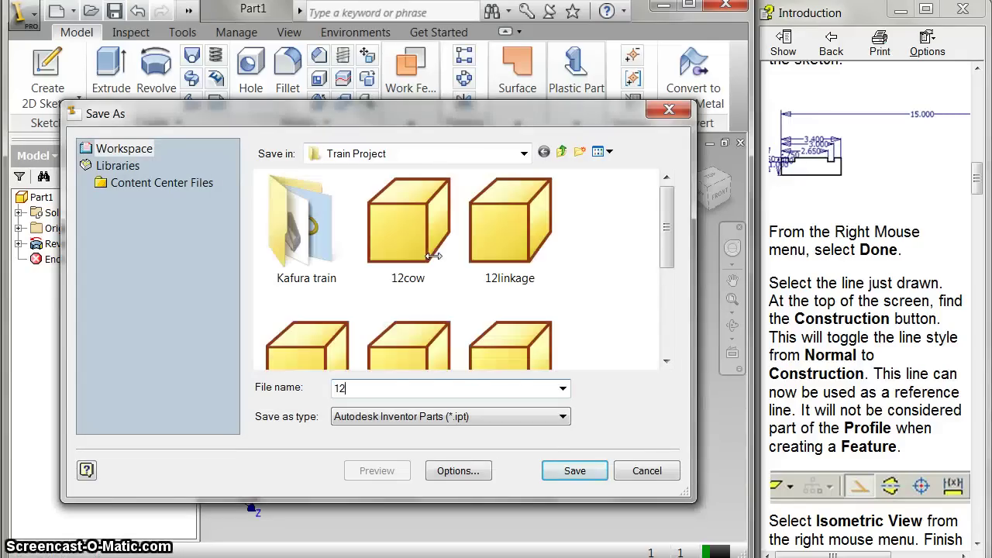
type("track")
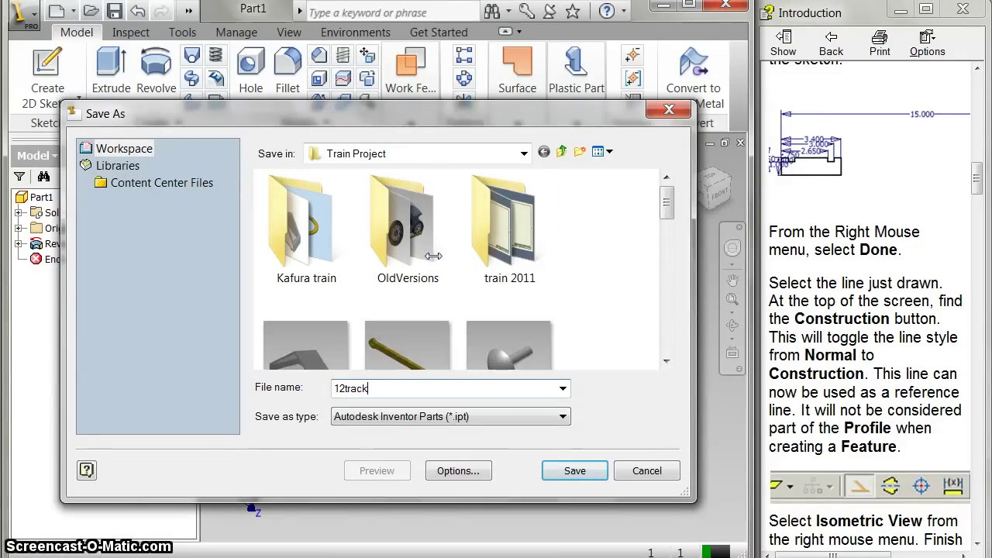
left_click(574, 470)
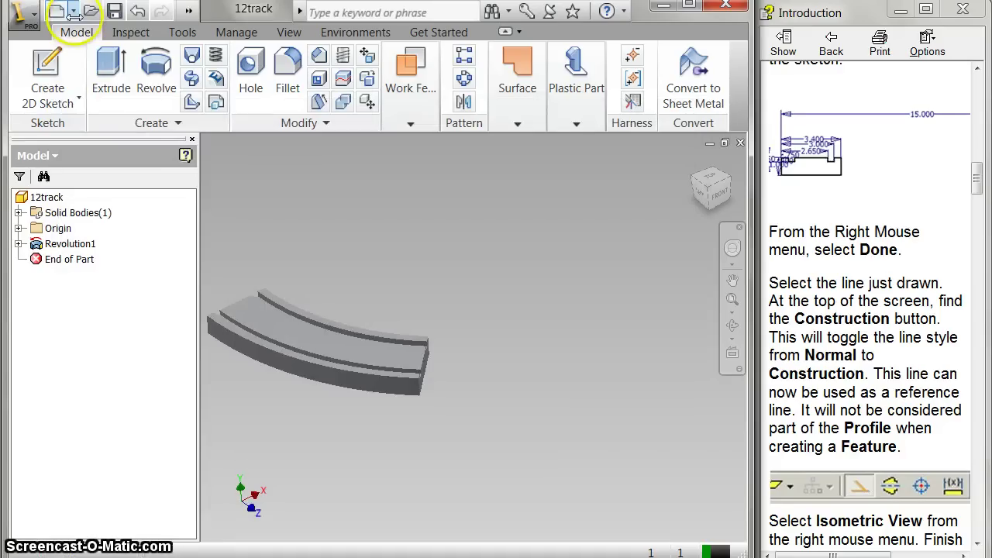
Create a new part and show The Pivot instructions page in the help panel.
left_click(73, 11)
left_click(101, 116)
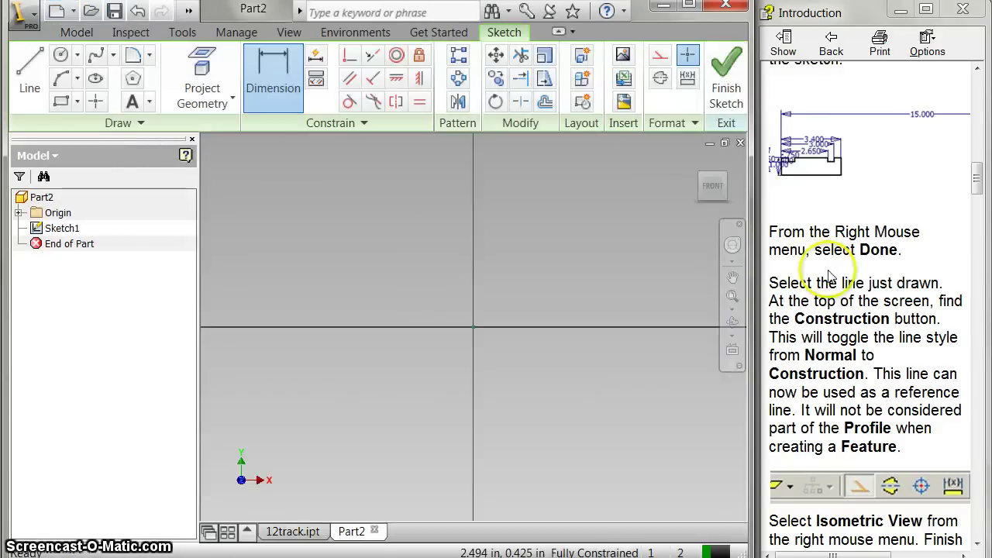
left_click(781, 44)
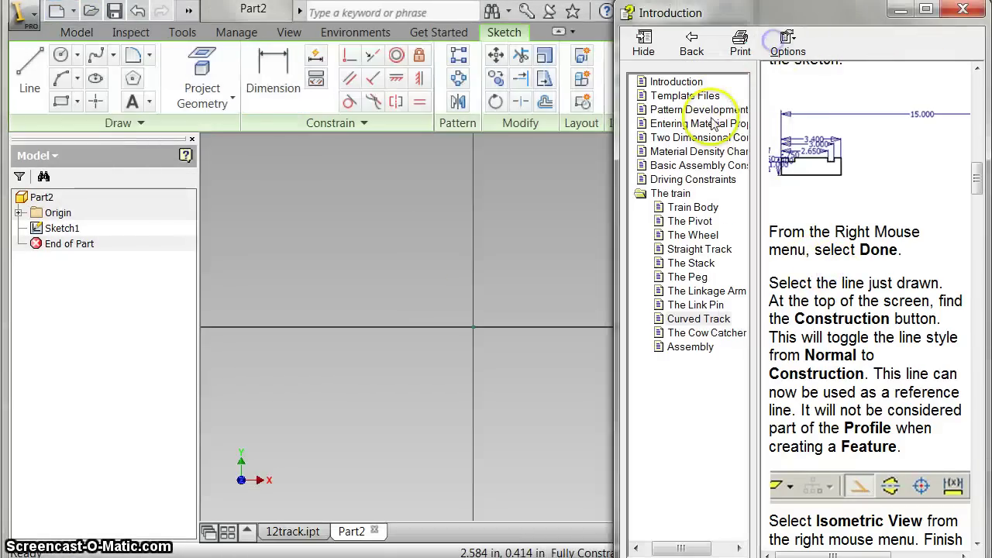
left_click(690, 221)
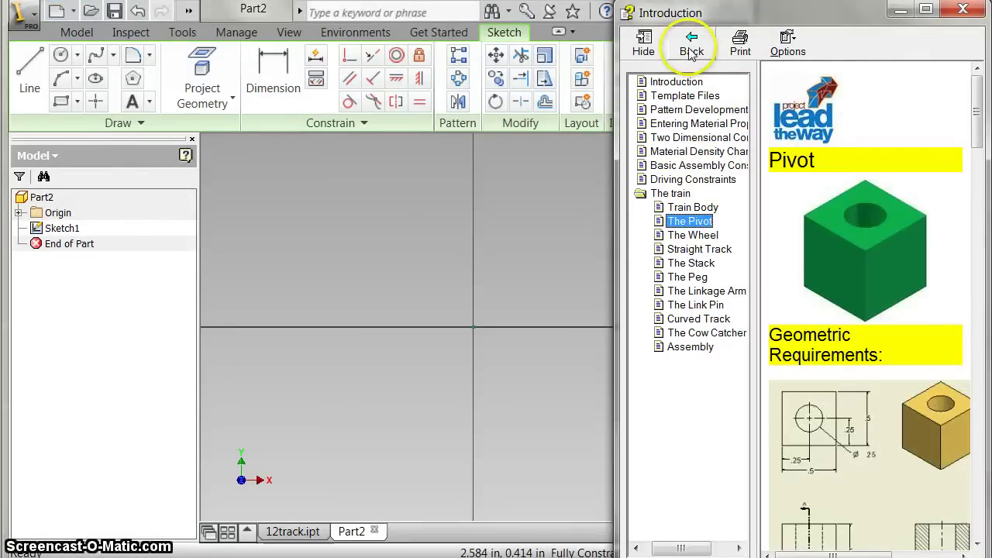
left_click(643, 44)
left_click(29, 78)
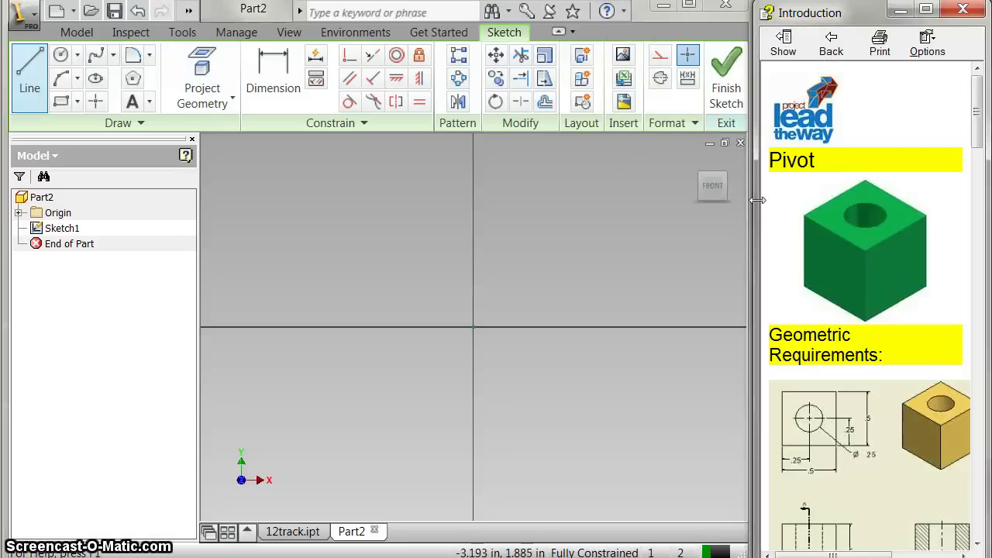
Draw a rectangle and dimension its top edge 0.500 wide.
left_click(60, 101)
left_click(321, 252)
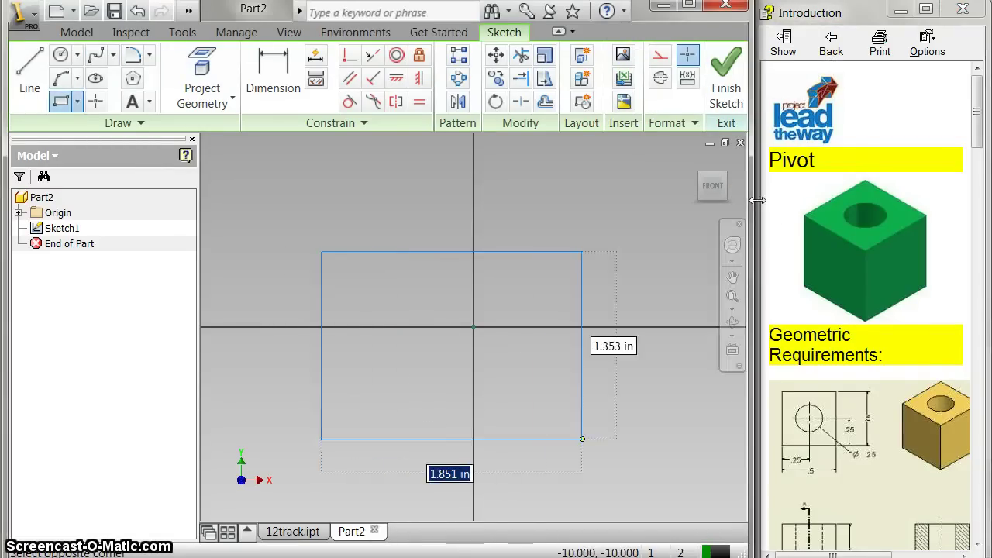
left_click(649, 443)
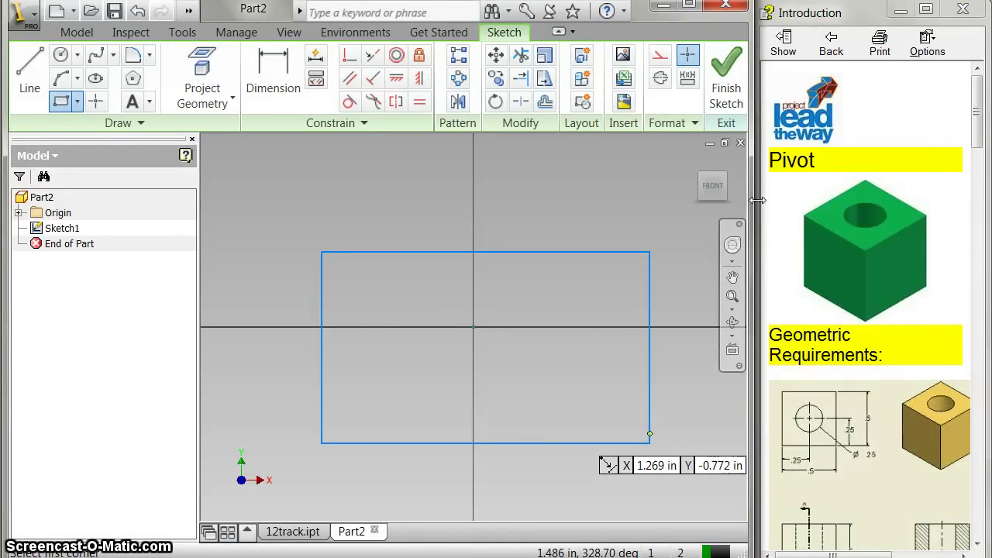
left_click(273, 78)
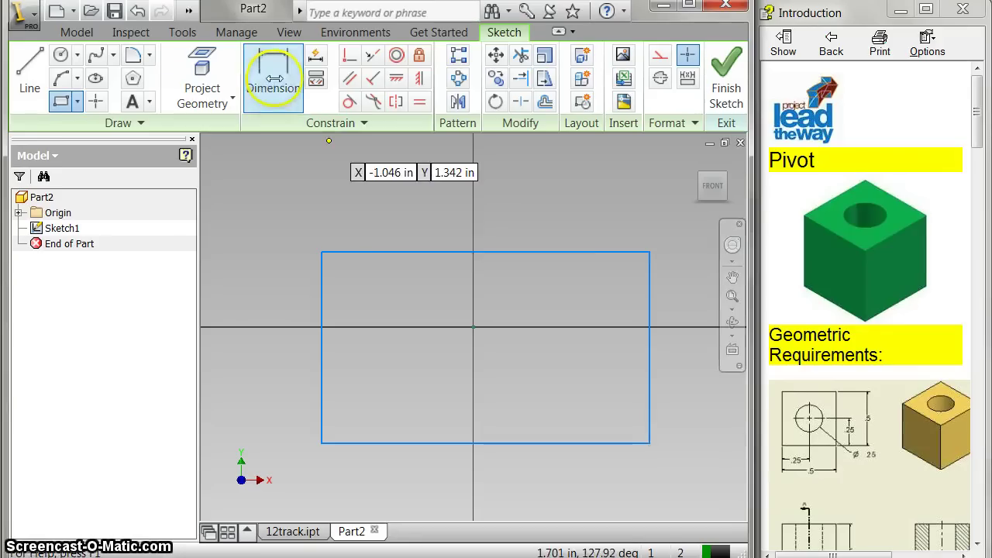
left_click(364, 252)
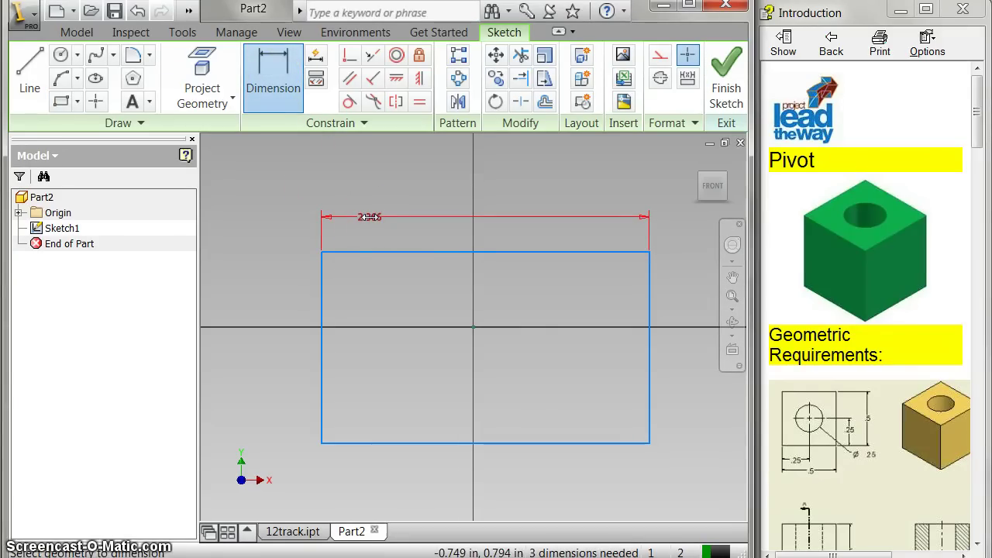
left_click(369, 216)
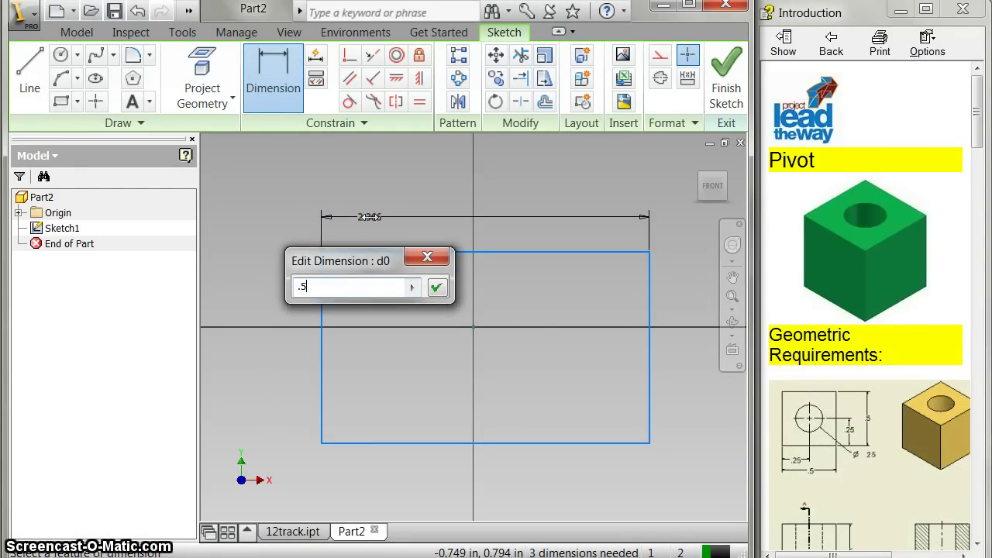
key("Return")
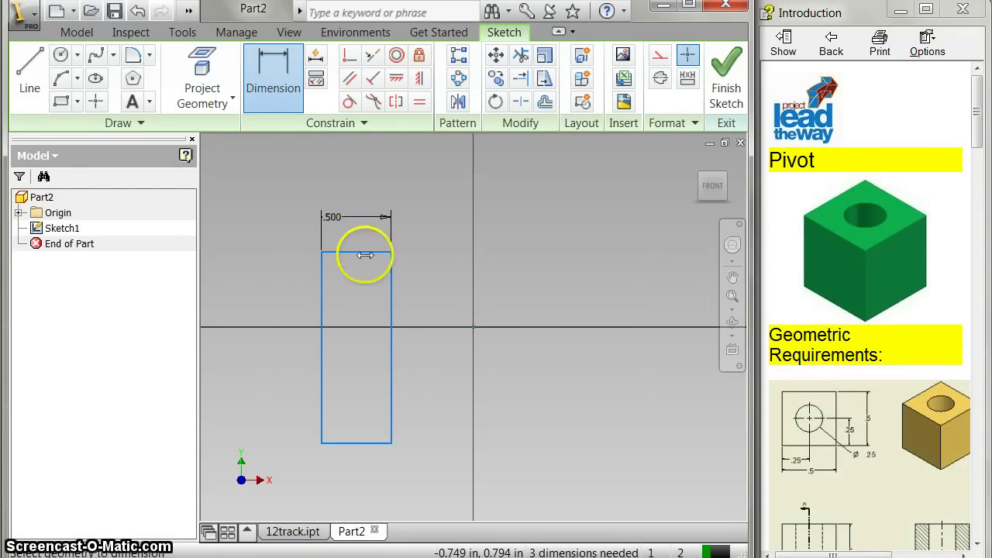
Dimension the left edge 0.500 tall to make a square and finish the sketch.
left_click(322, 290)
left_click(300, 297)
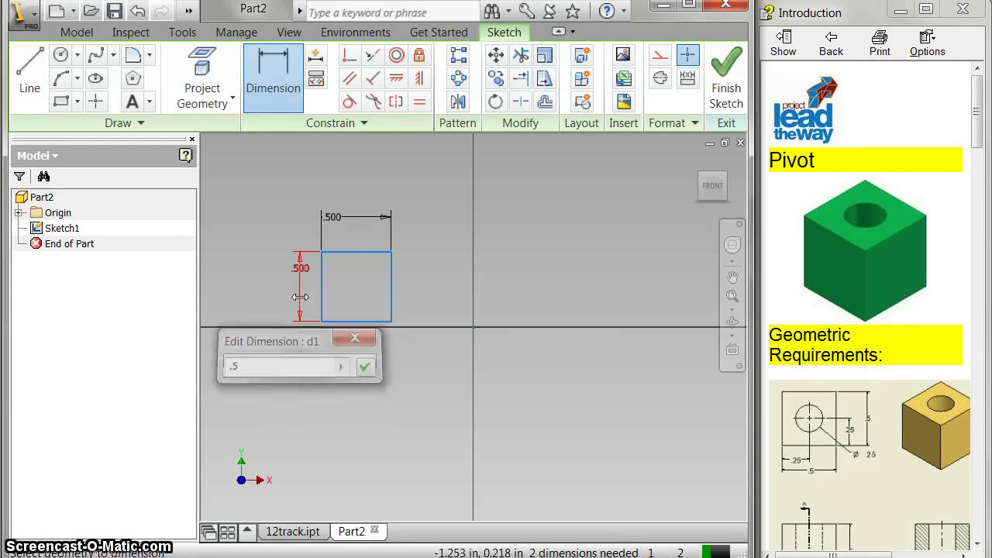
key("Return")
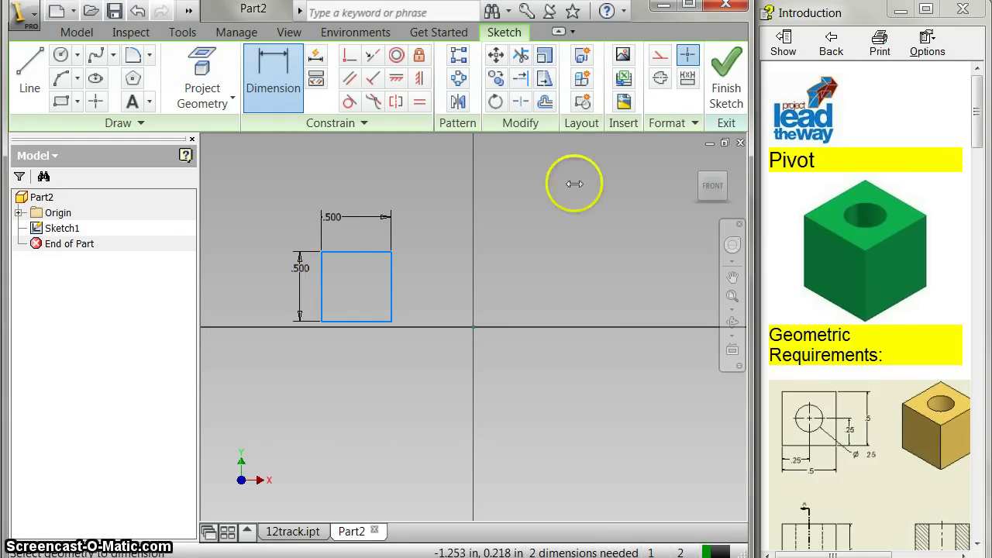
left_click(724, 74)
Extrude the square sketch 0.5 in to create Extrusion1, a solid cube.
scroll(860, 329, "down", 10)
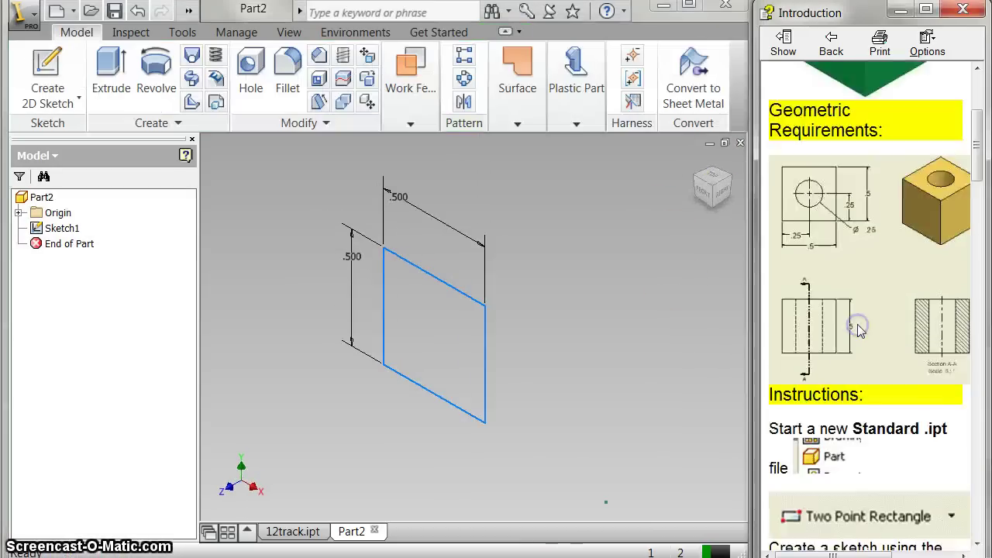
scroll(860, 329, "down", 5)
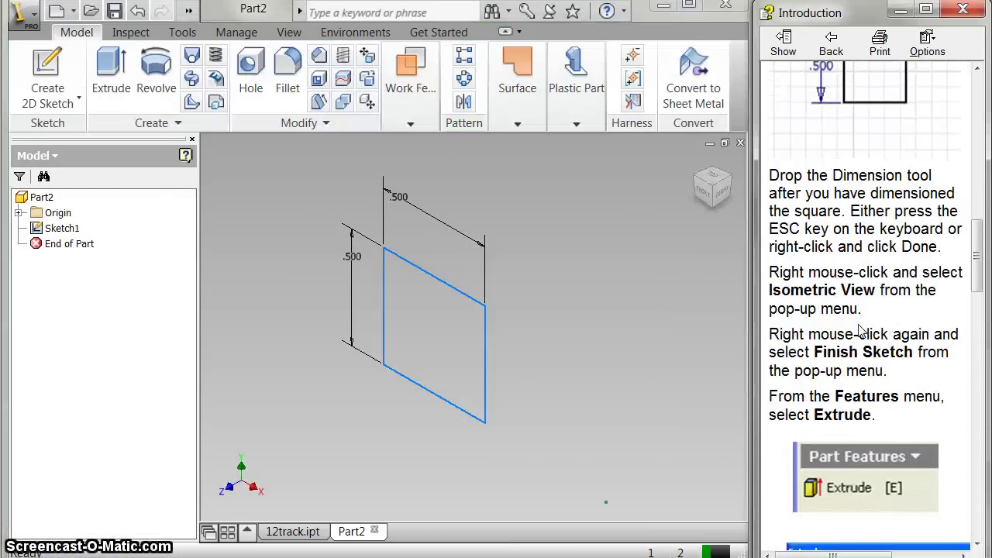
scroll(860, 329, "down", 10)
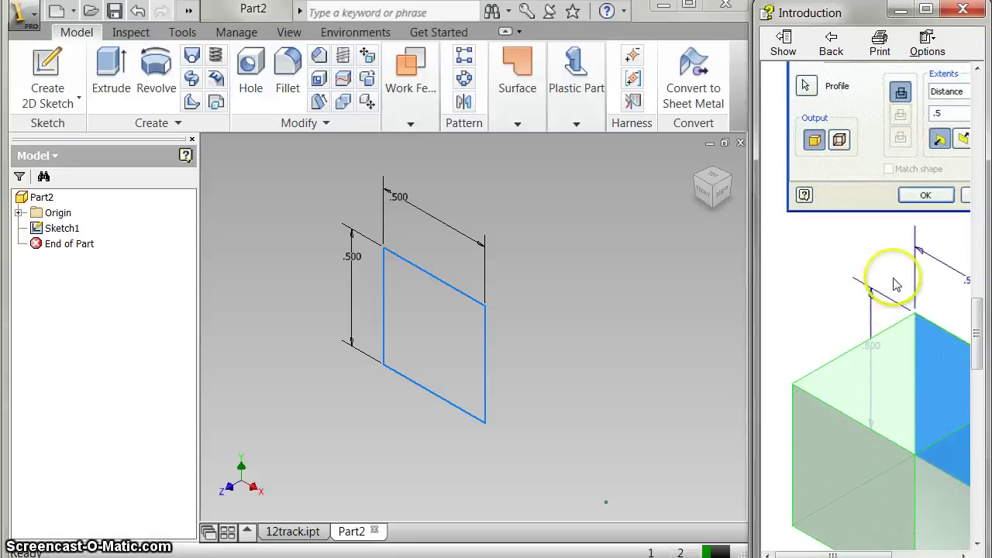
key("e")
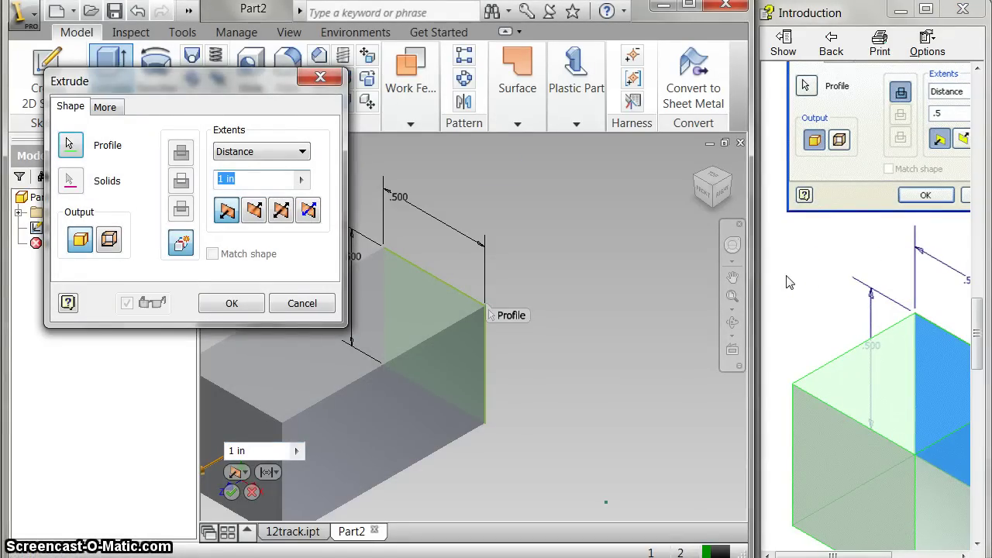
type(".5")
key("Return")
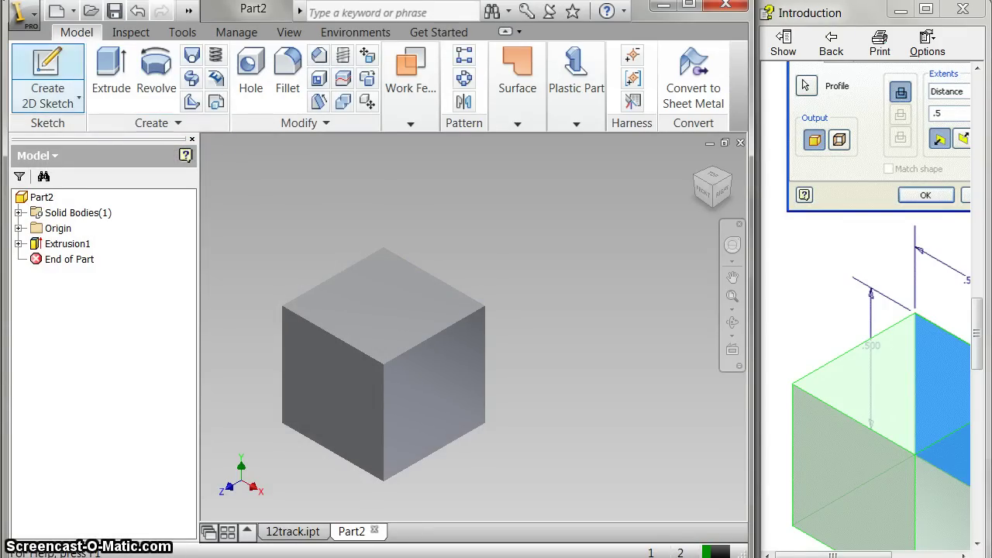
left_click(867, 324)
Create Hole1 on the cube's top face, placed .25 in from two top edges.
scroll(867, 324, "down", 15)
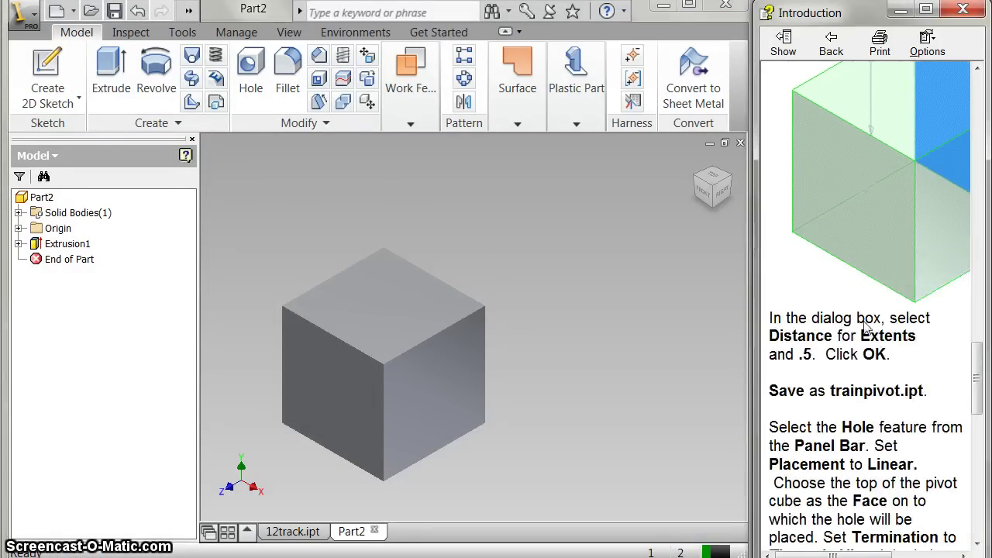
scroll(867, 327, "down", 6)
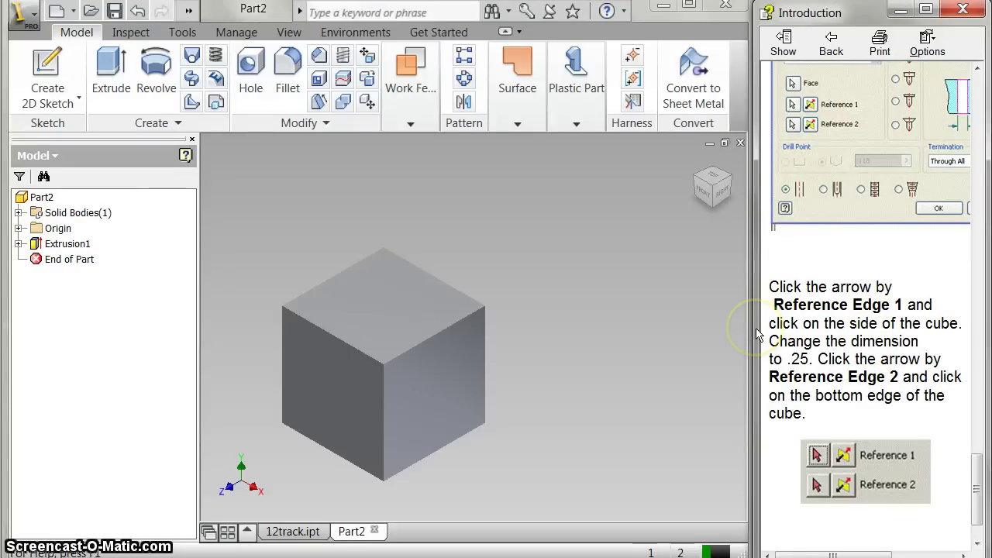
left_click(251, 78)
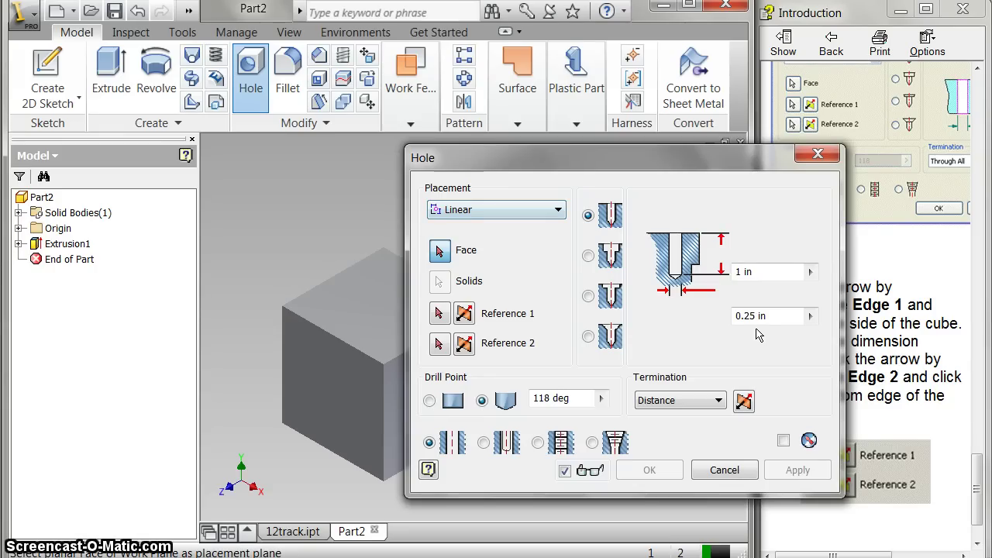
left_click(390, 286)
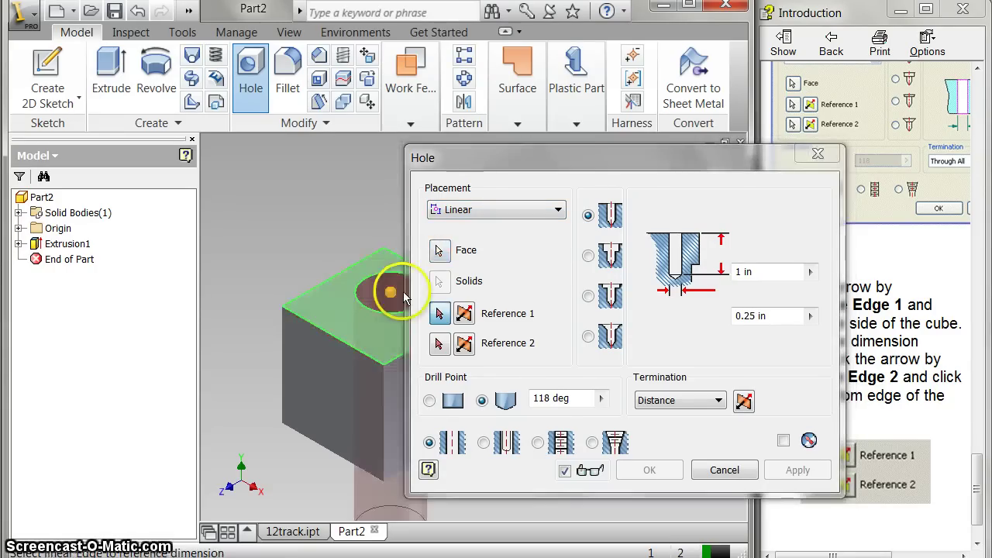
left_click_drag(455, 163, 546, 176)
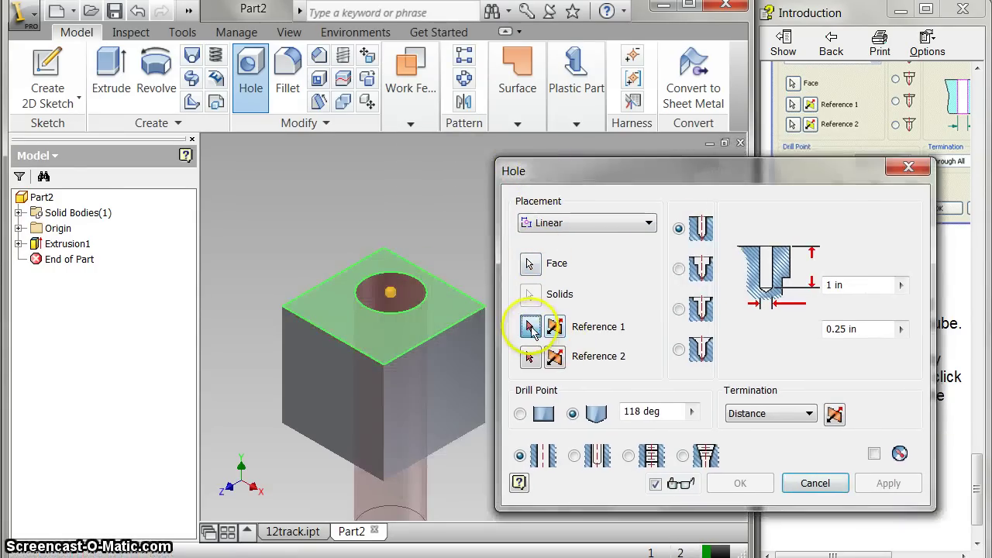
left_click(444, 332)
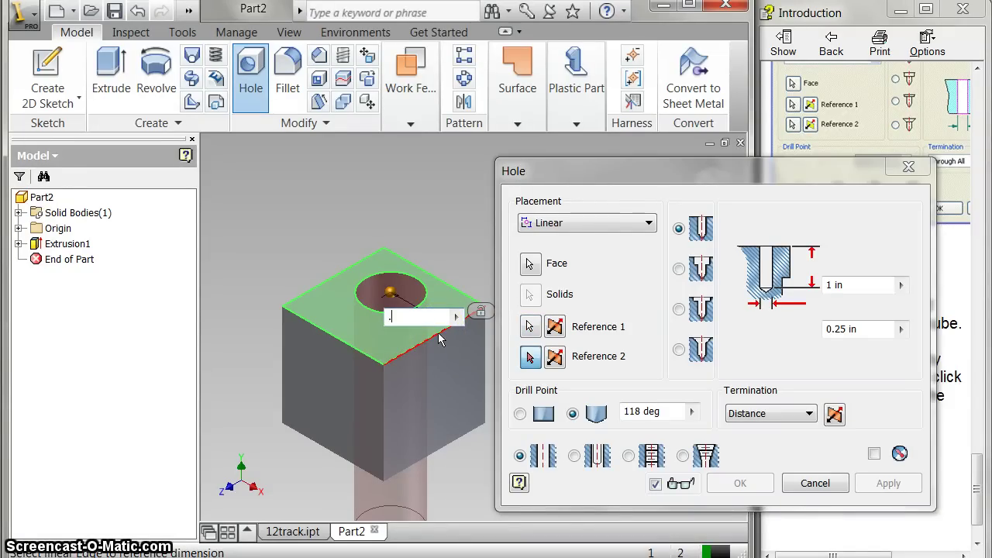
left_click(465, 310)
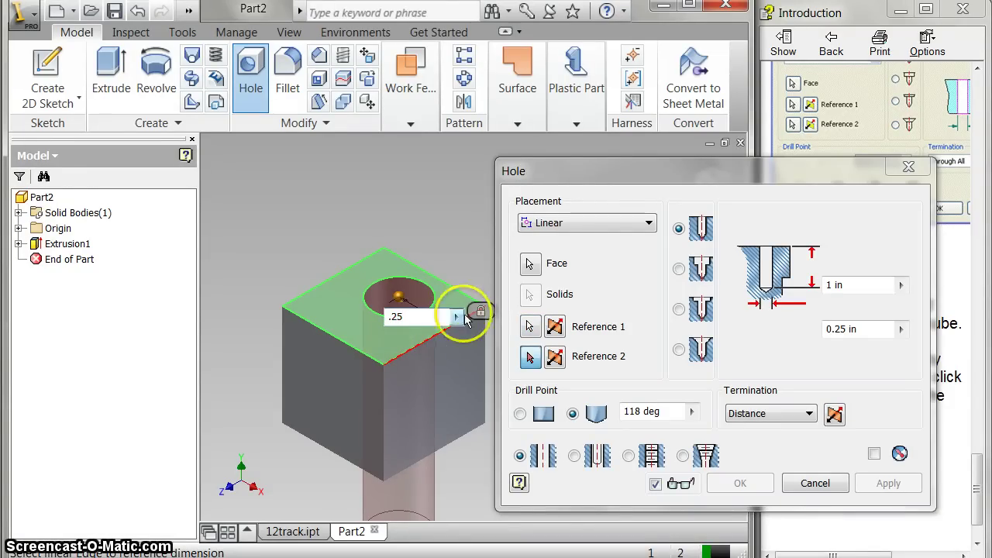
left_click(463, 341)
left_click(333, 342)
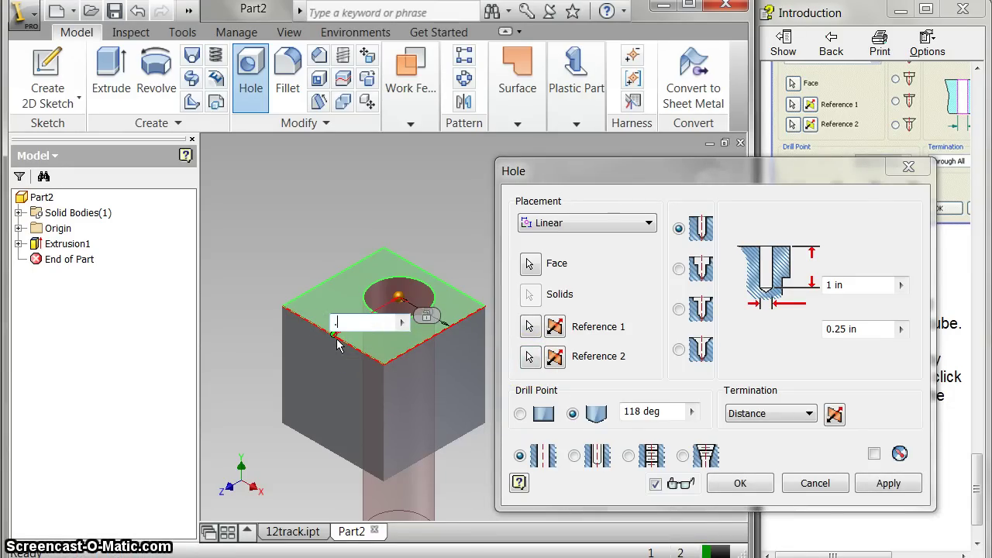
type(".25")
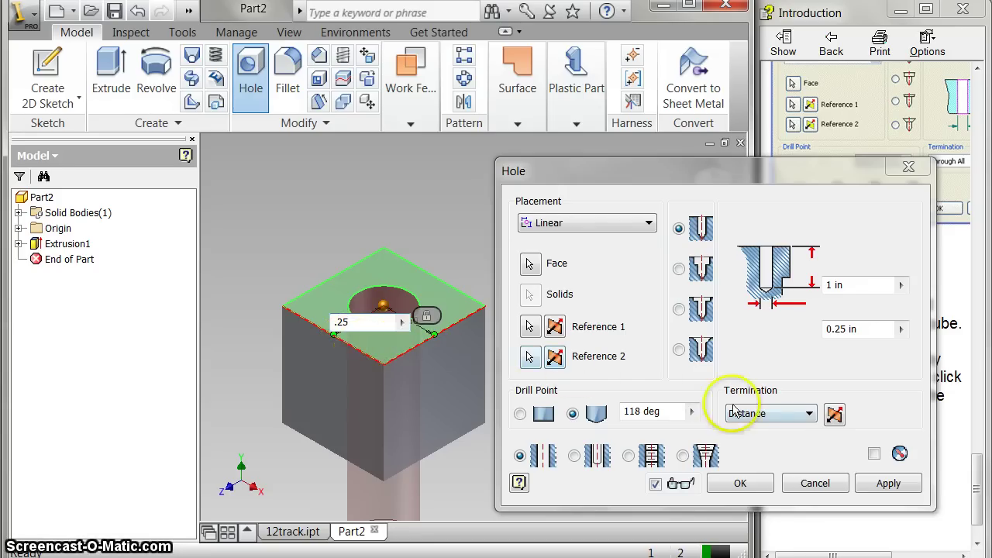
left_click(740, 483)
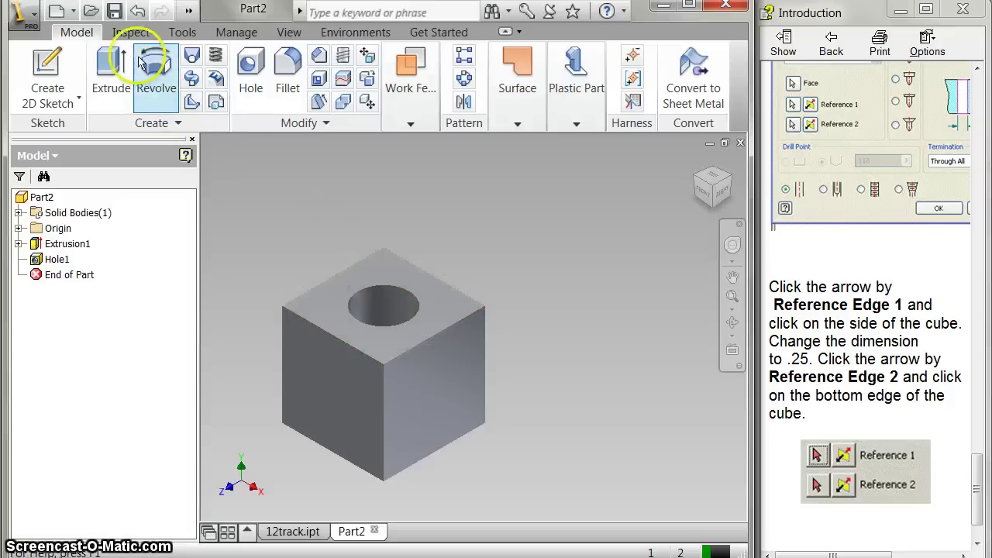
Save the pivot part as 12pivot.ipt in the Train Project folder.
left_click(115, 11)
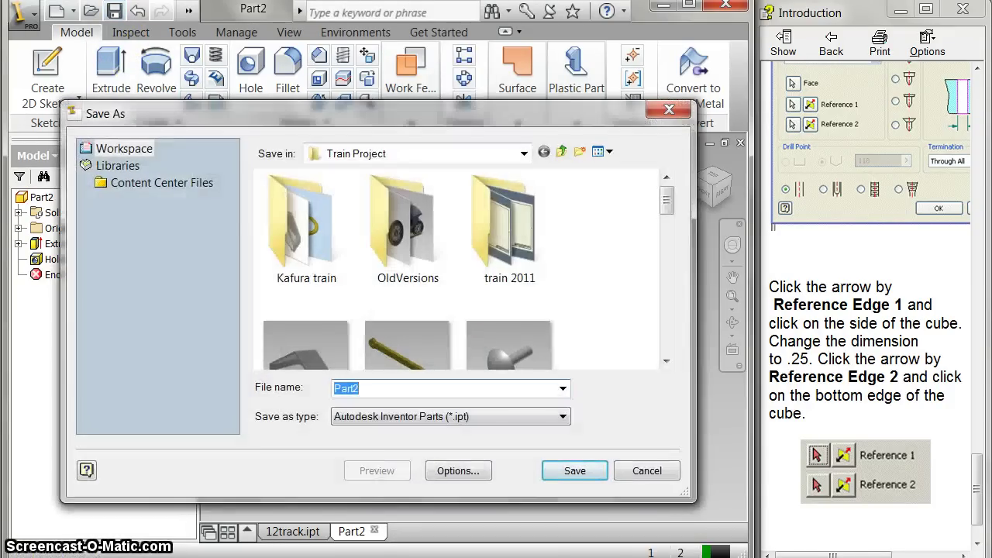
type("12pivo")
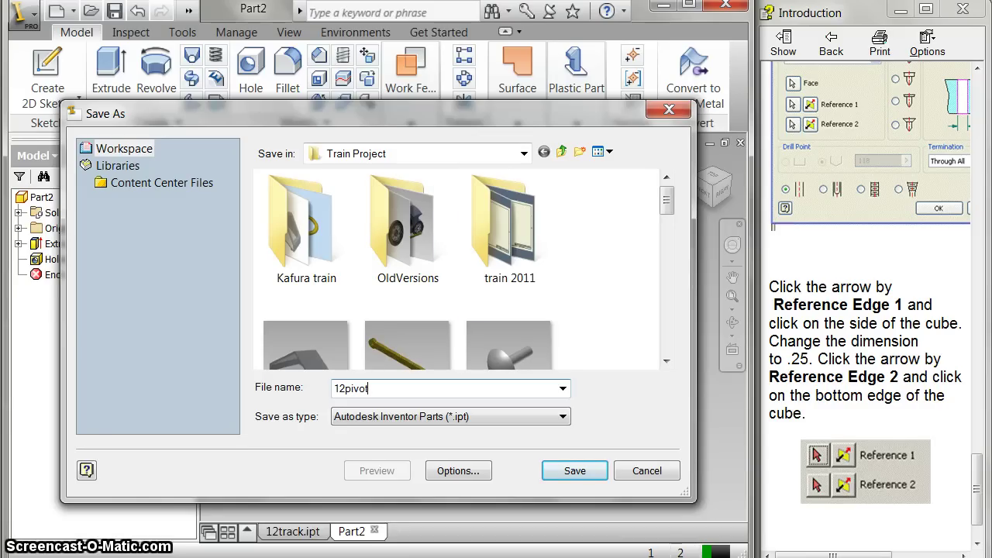
type("t")
key("Return")
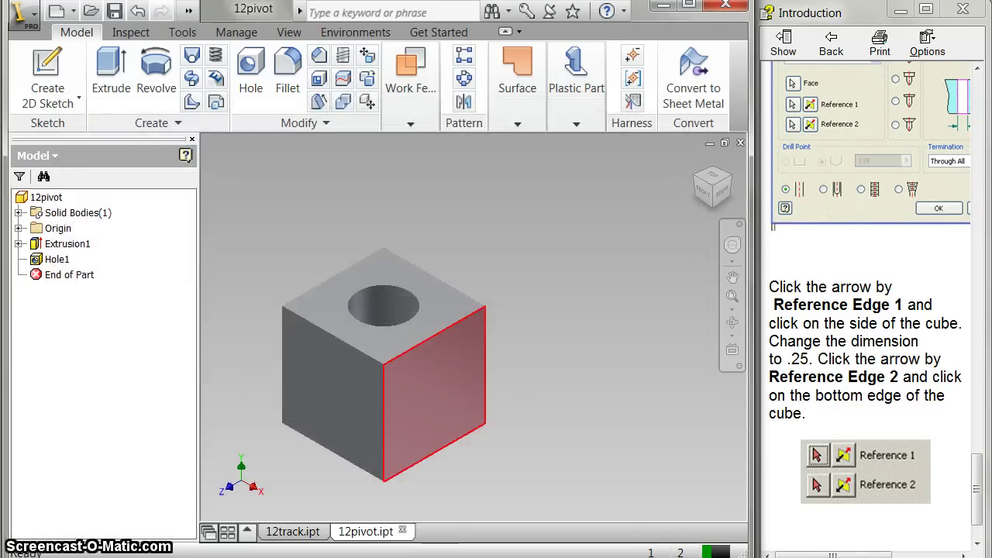